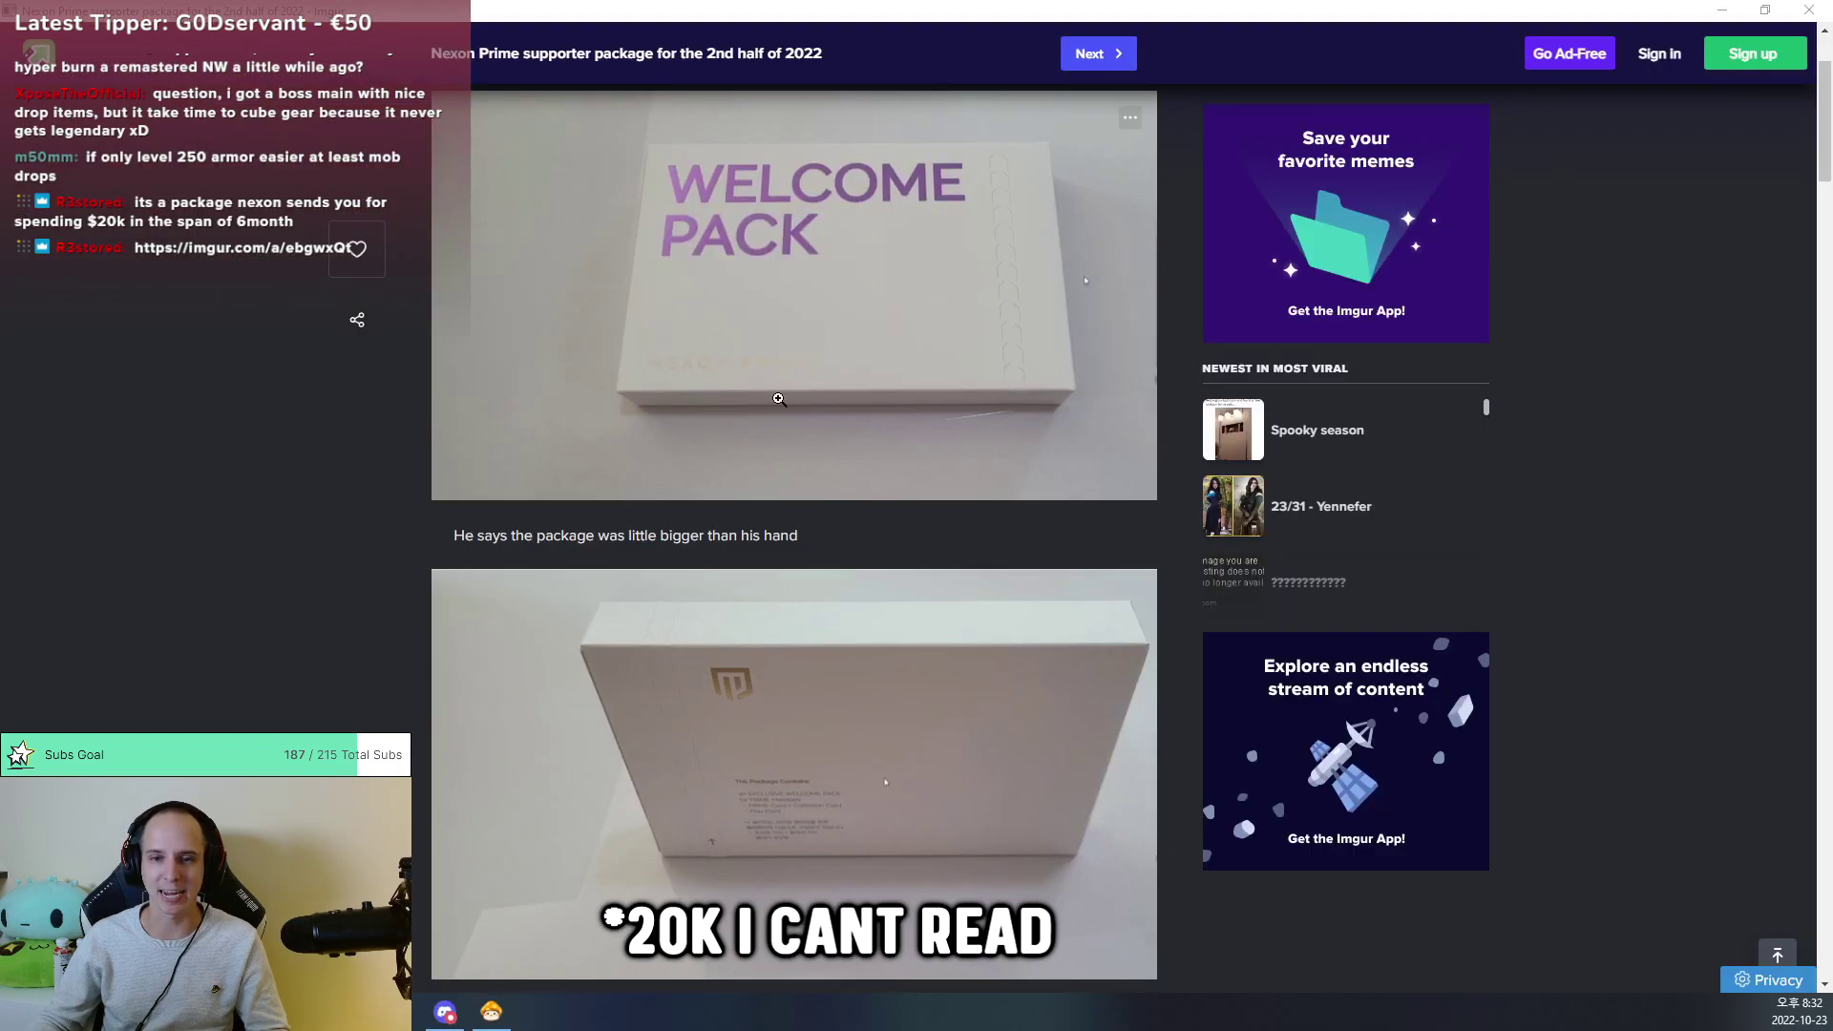
scroll(777, 398, up, 3)
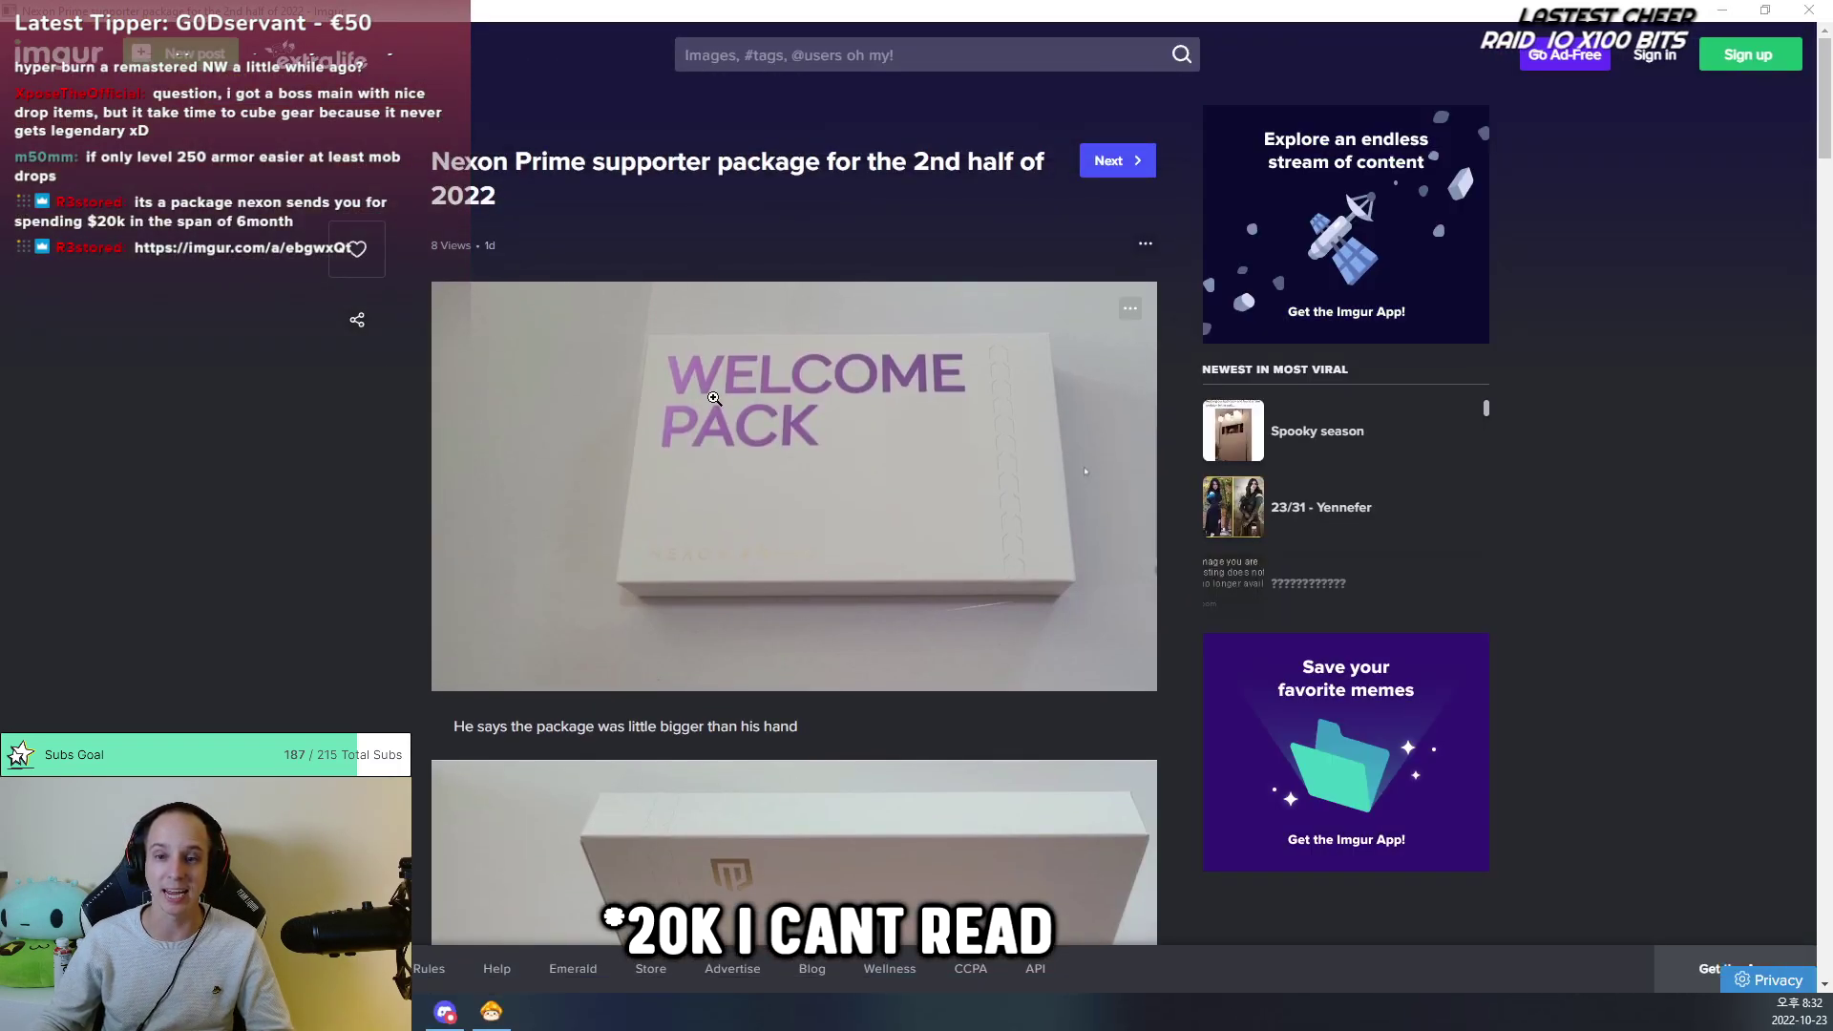
scroll(713, 396, down, 2)
scroll(714, 395, down, 2)
scroll(714, 397, down, 4)
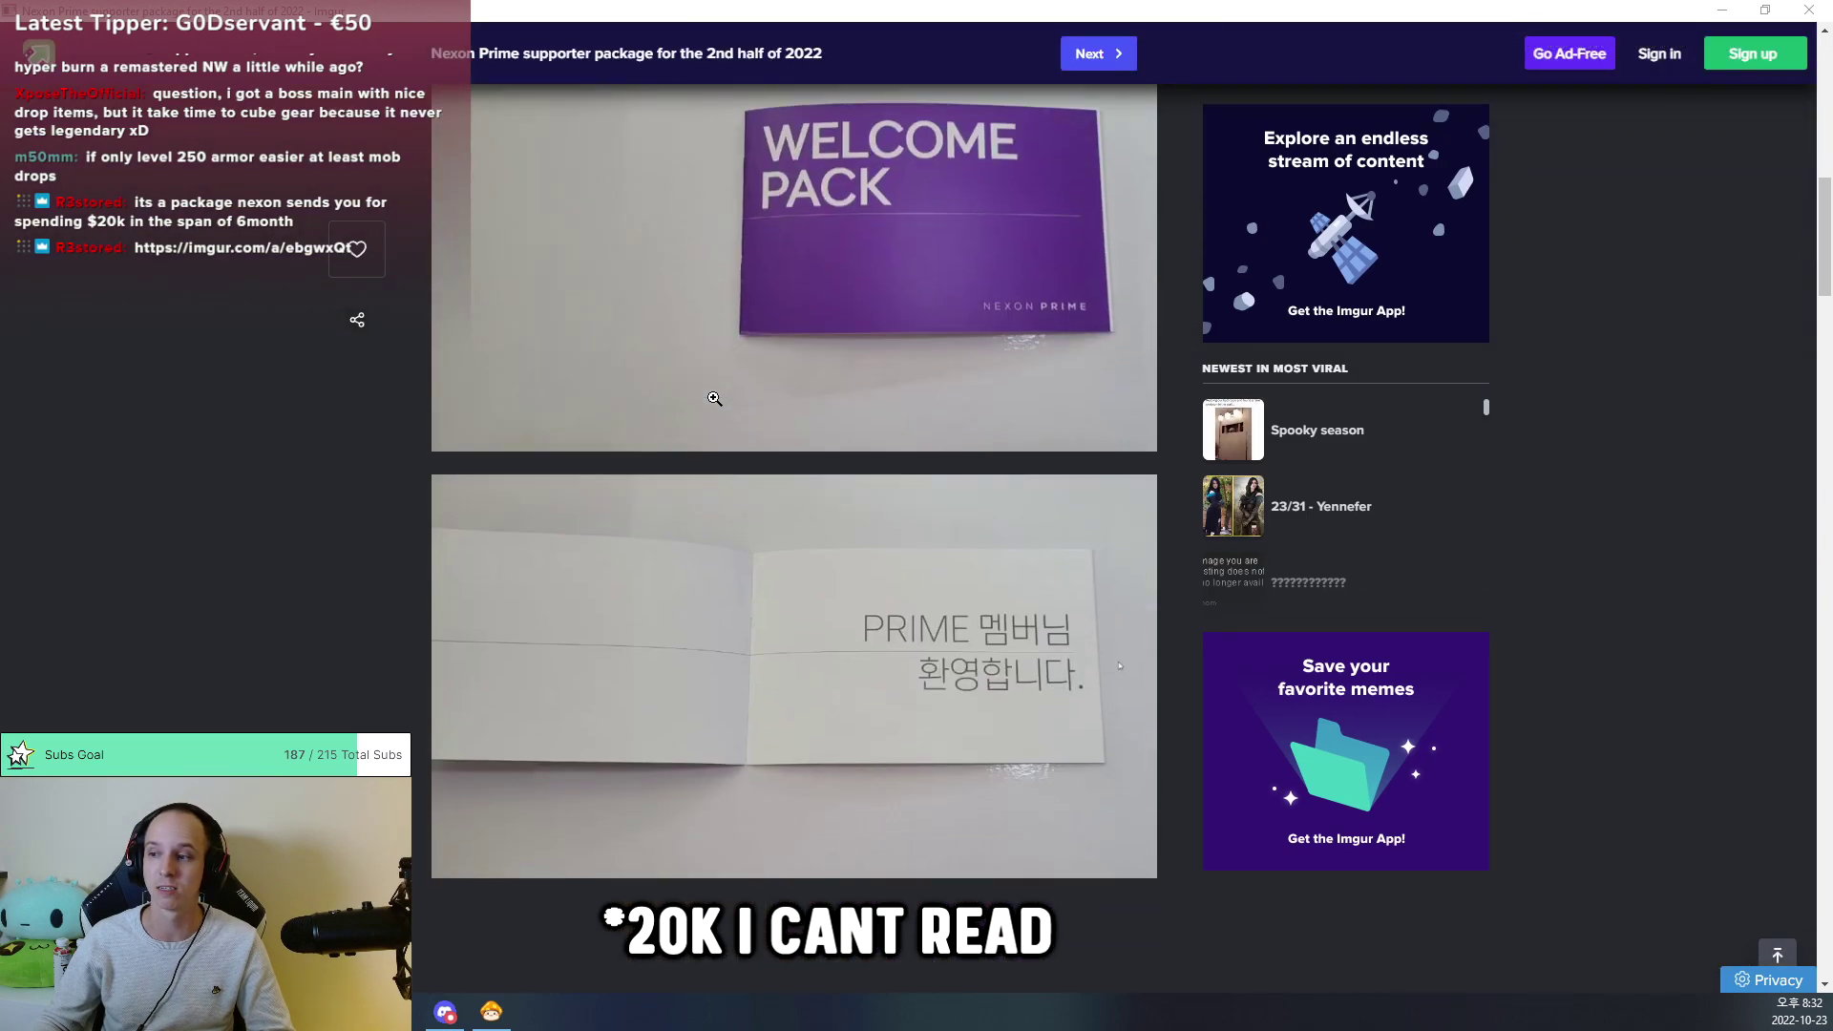
scroll(714, 398, down, 2)
scroll(713, 398, down, 3)
scroll(714, 398, down, 3)
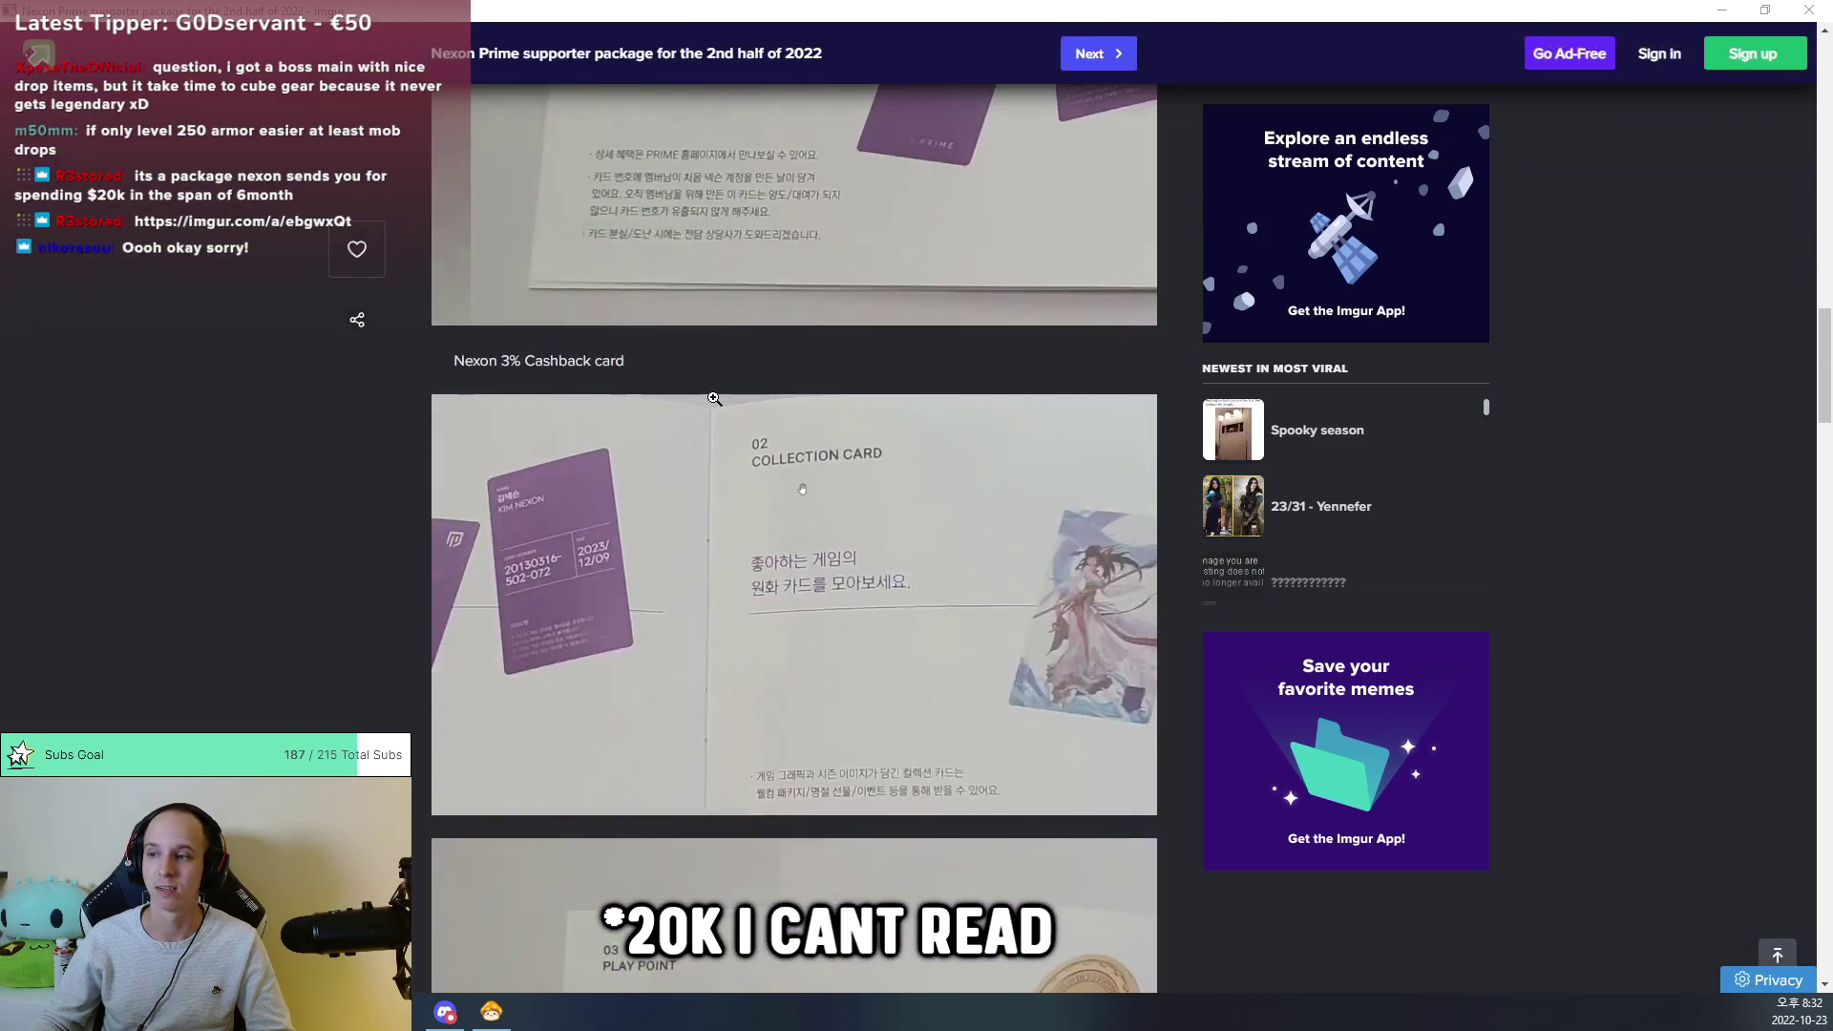
scroll(714, 397, down, 2)
scroll(714, 397, down, 3)
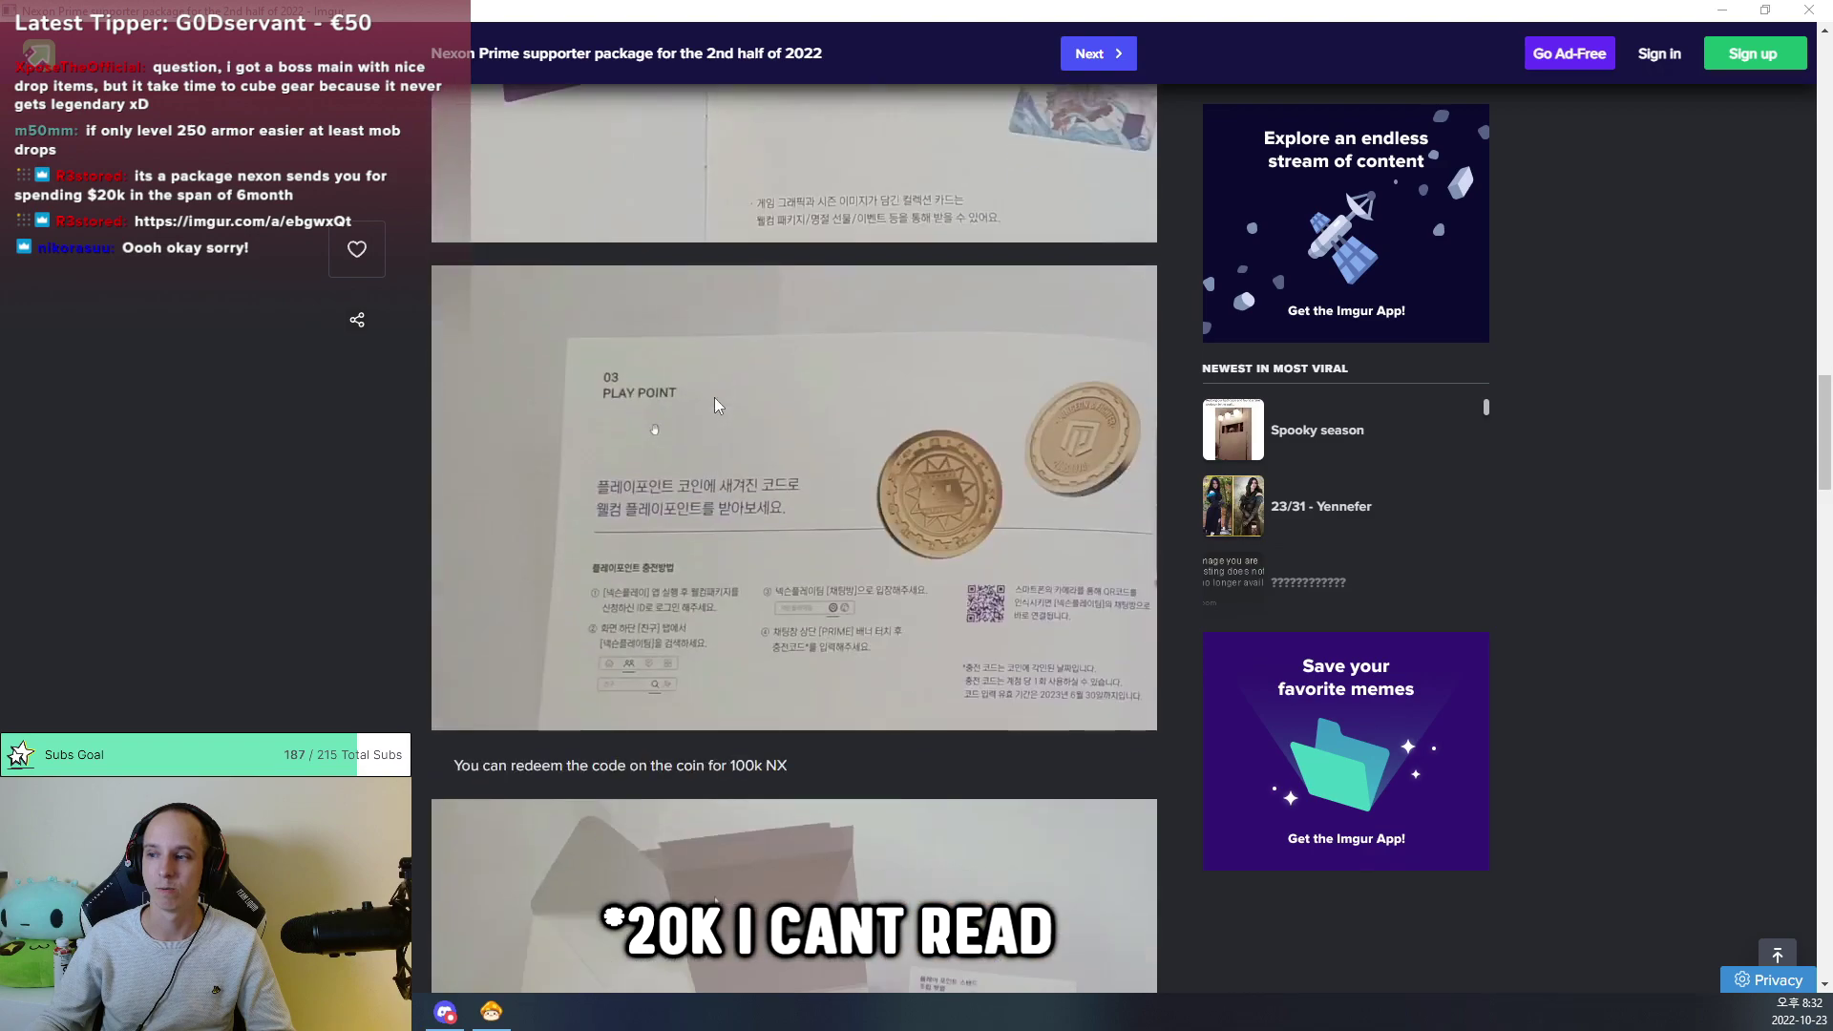
scroll(715, 397, down, 4)
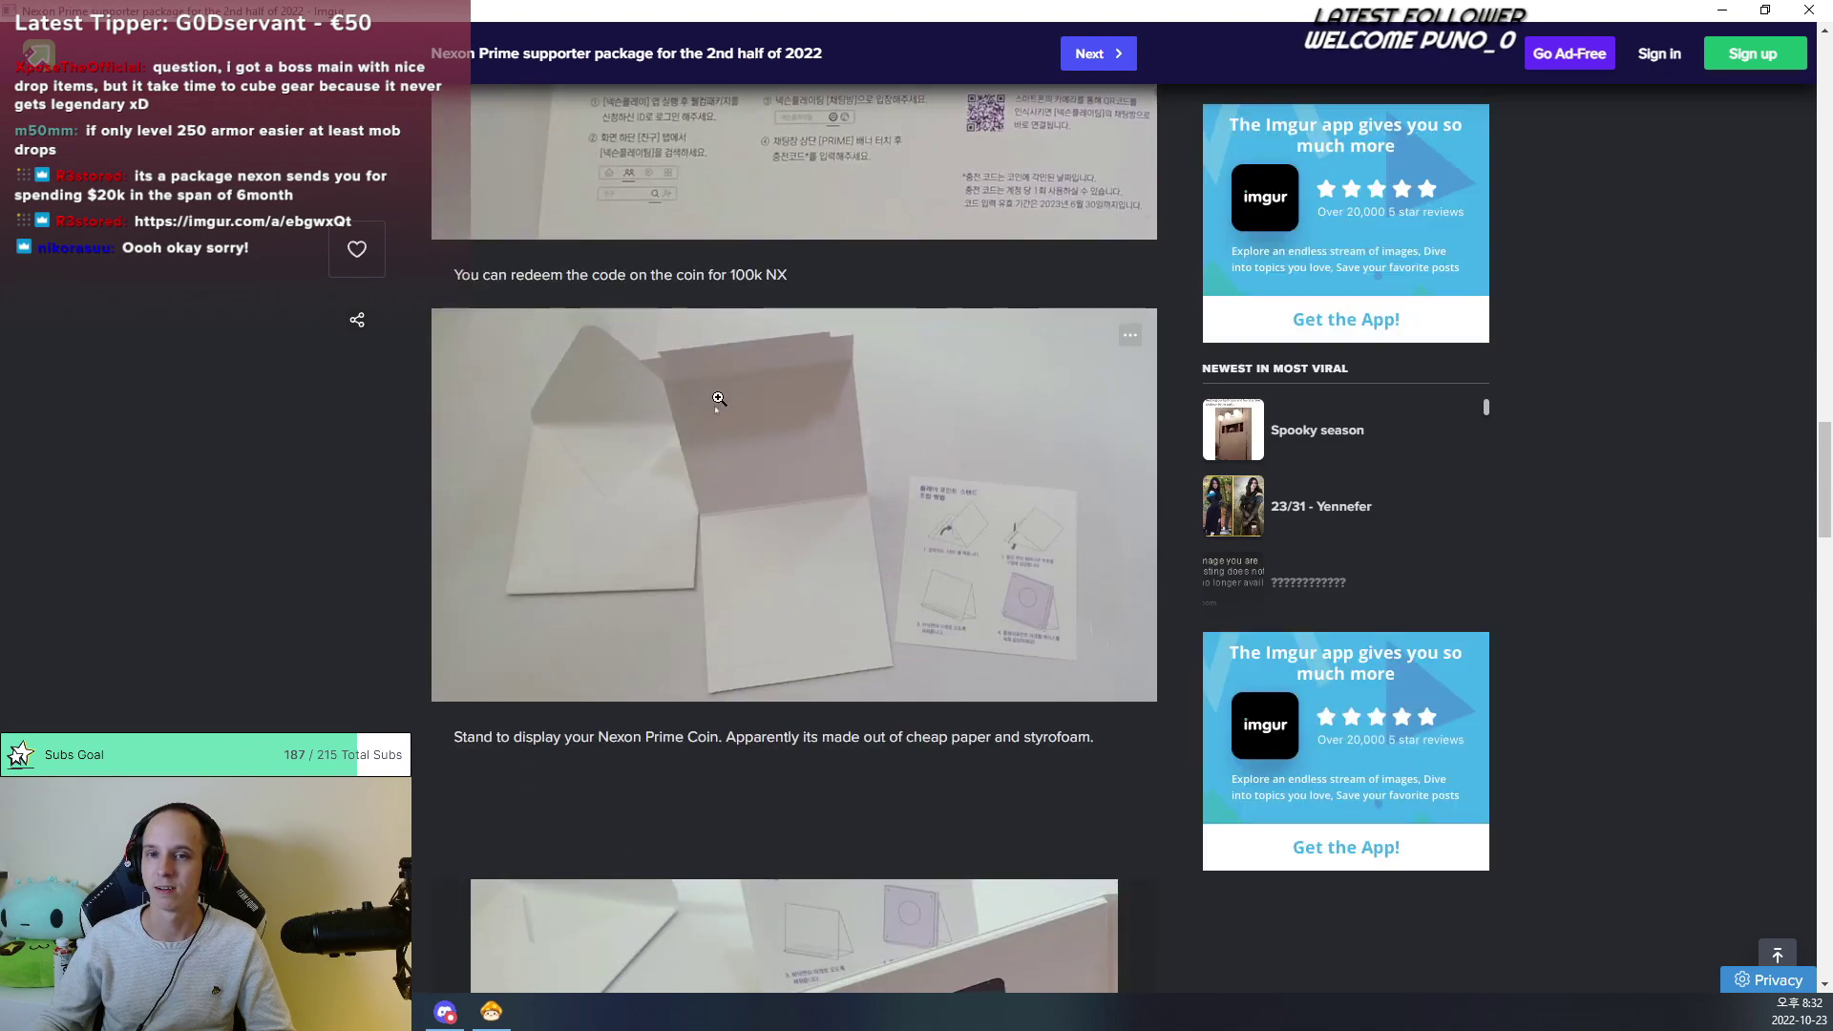
Bring up the browser's page options menu on the Imgur post, then dismiss it unused.
right_click(718, 397)
scroll(658, 371, down, 3)
click(273, 383)
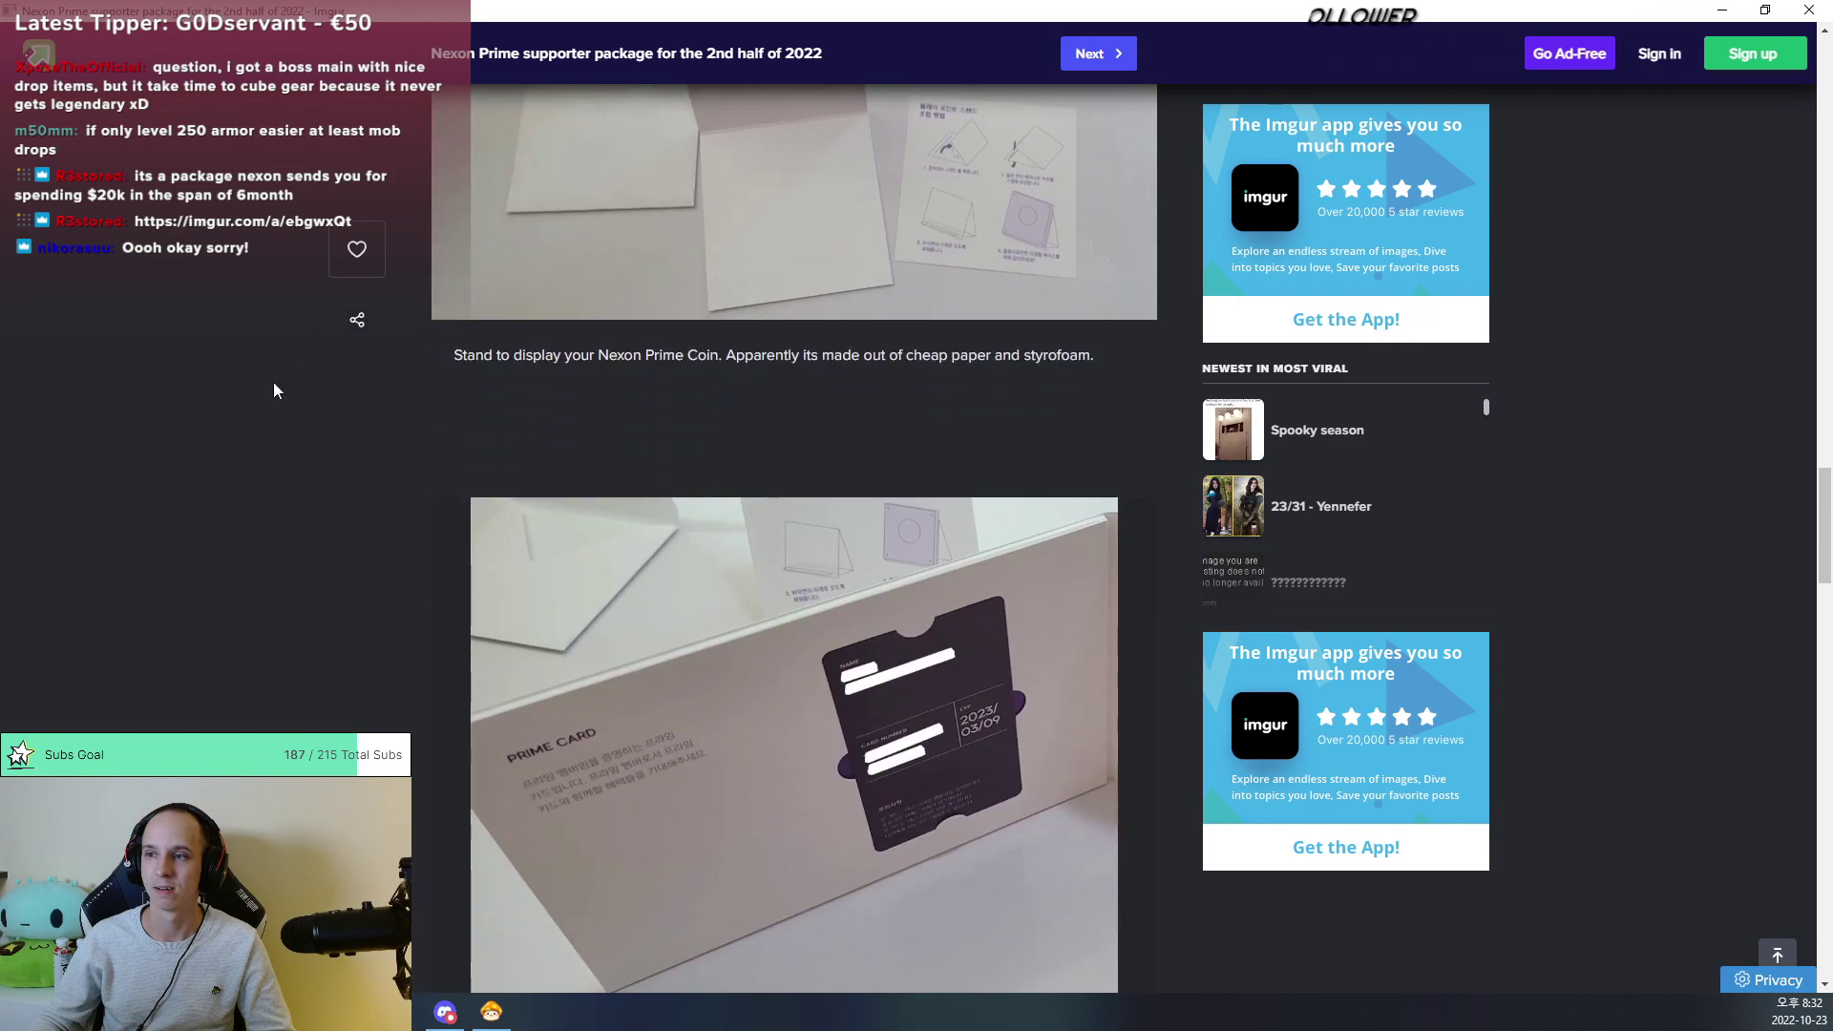
scroll(274, 383, up, 3)
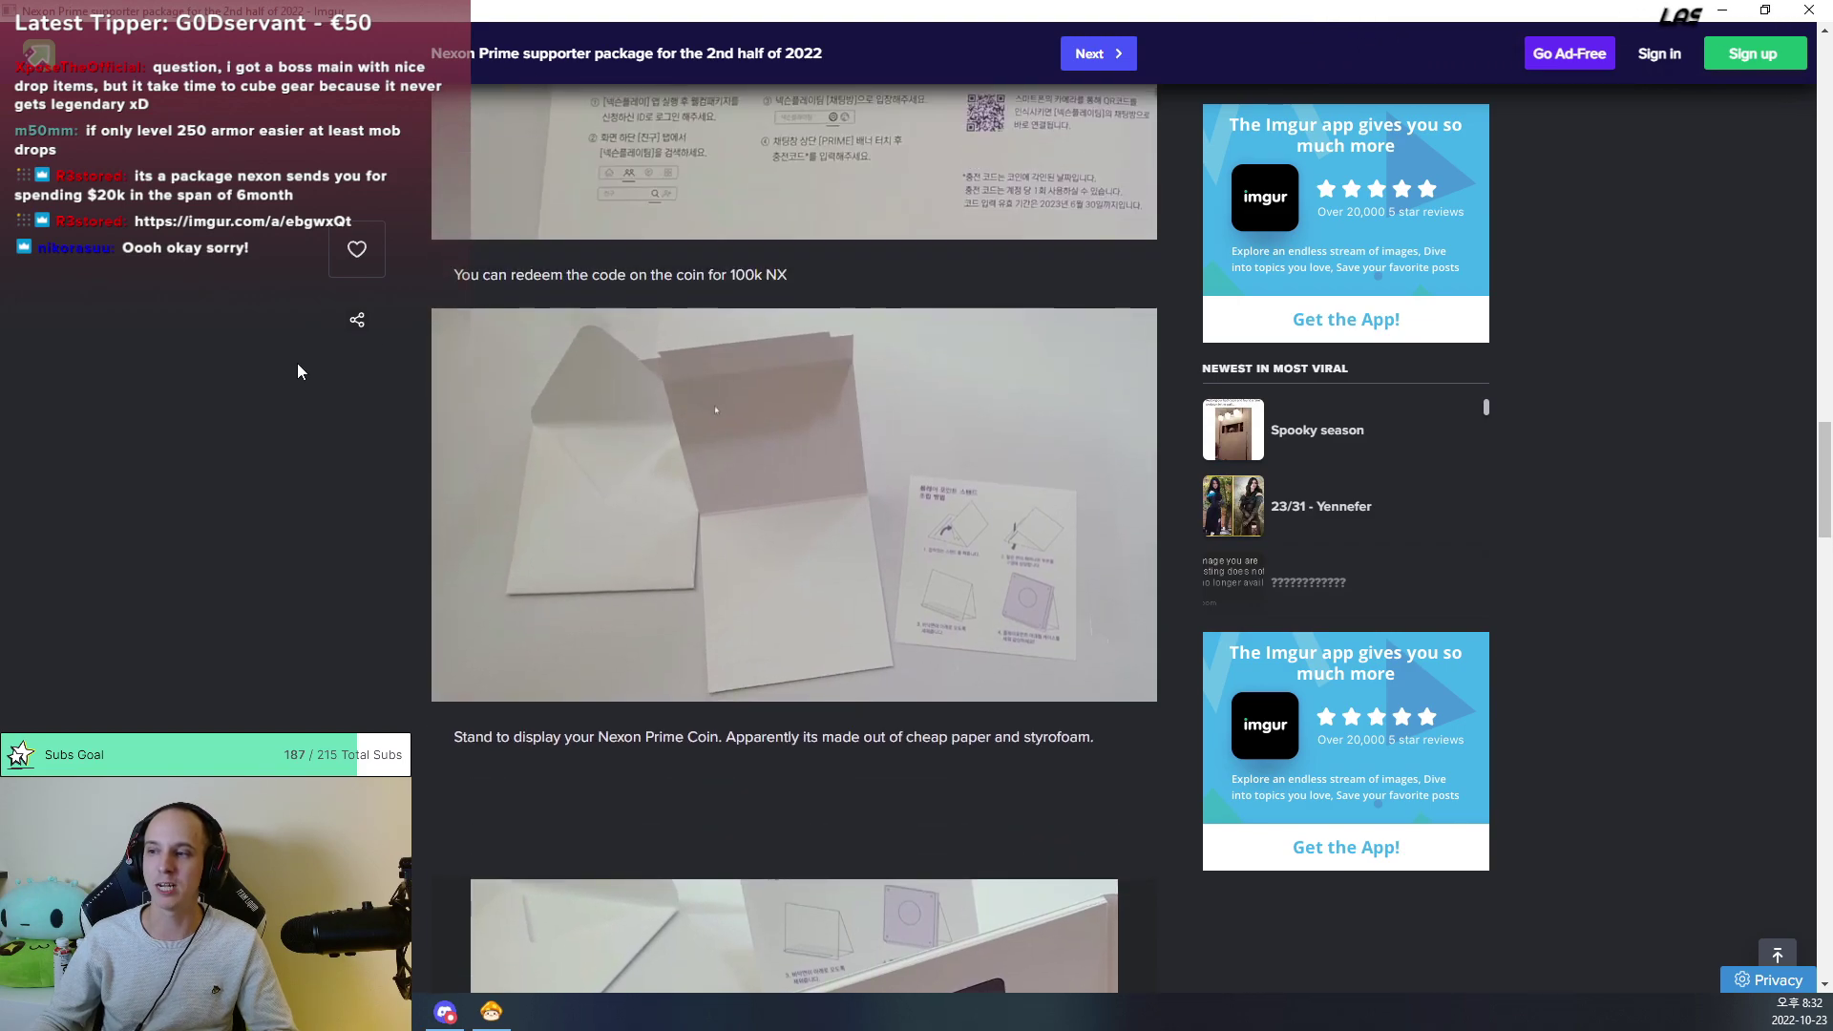
scroll(296, 370, down, 3)
scroll(370, 376, down, 3)
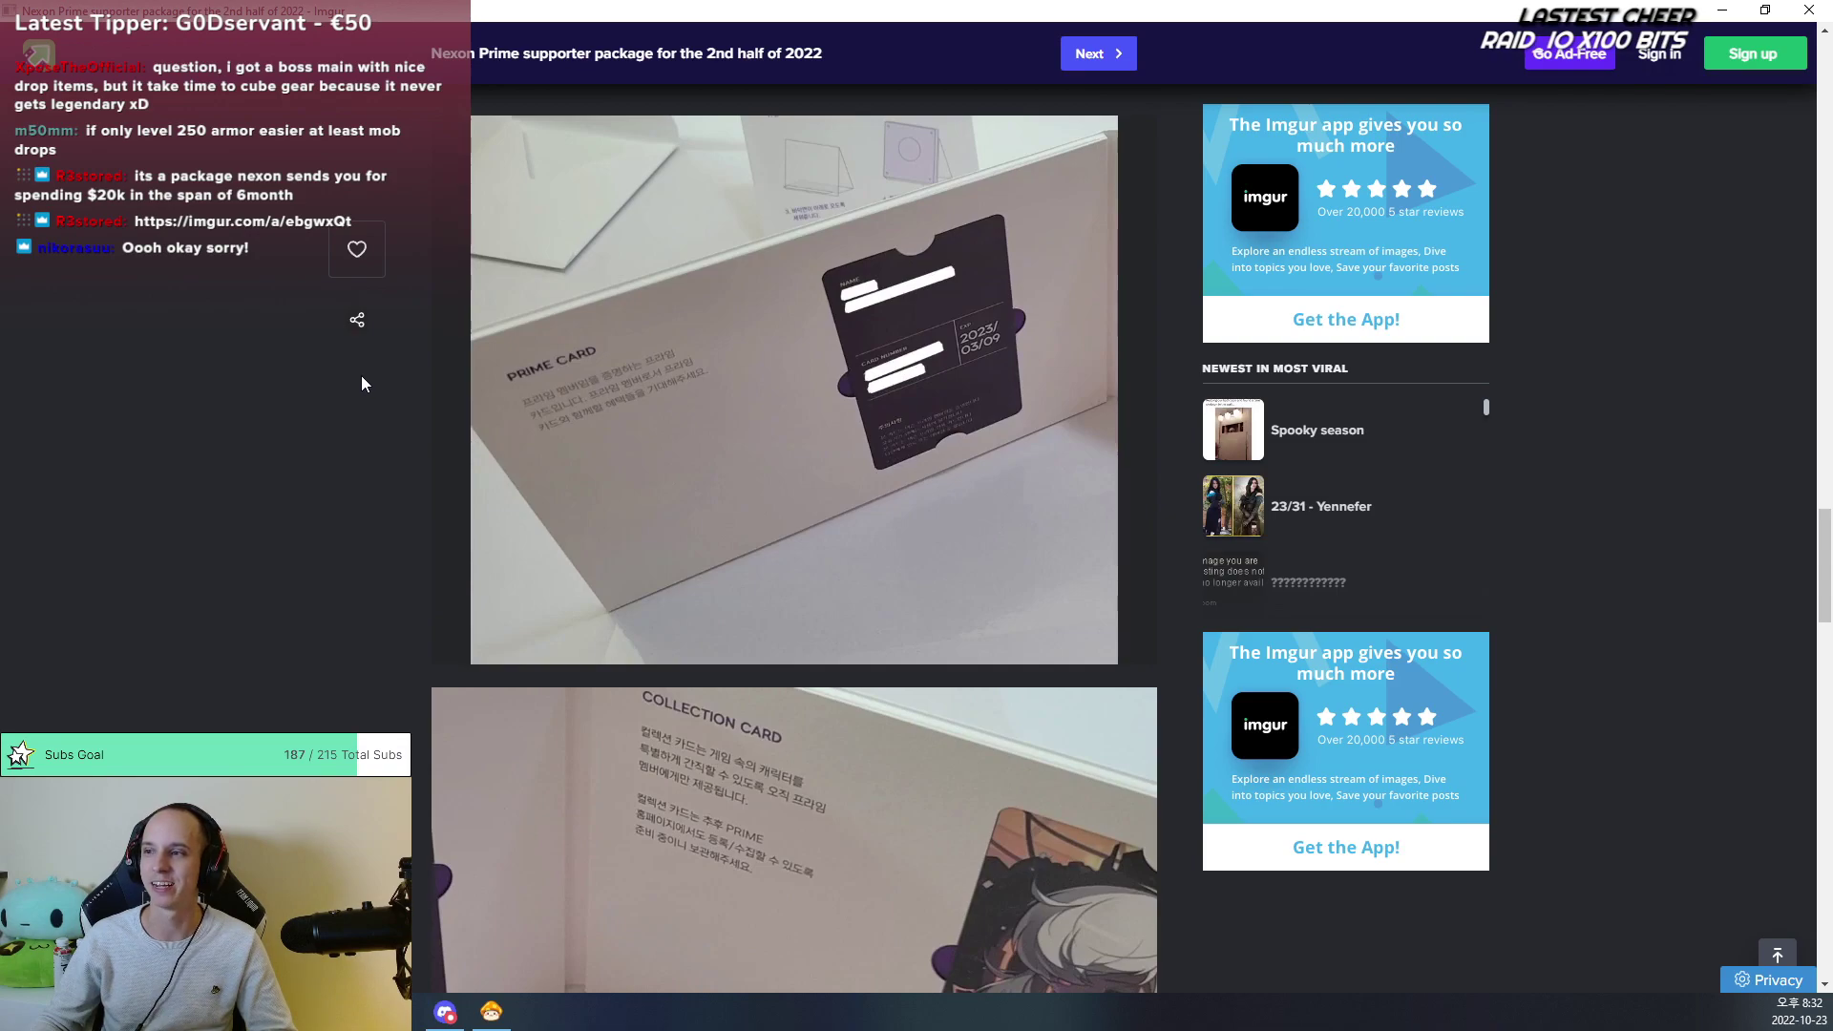
scroll(361, 382, down, 3)
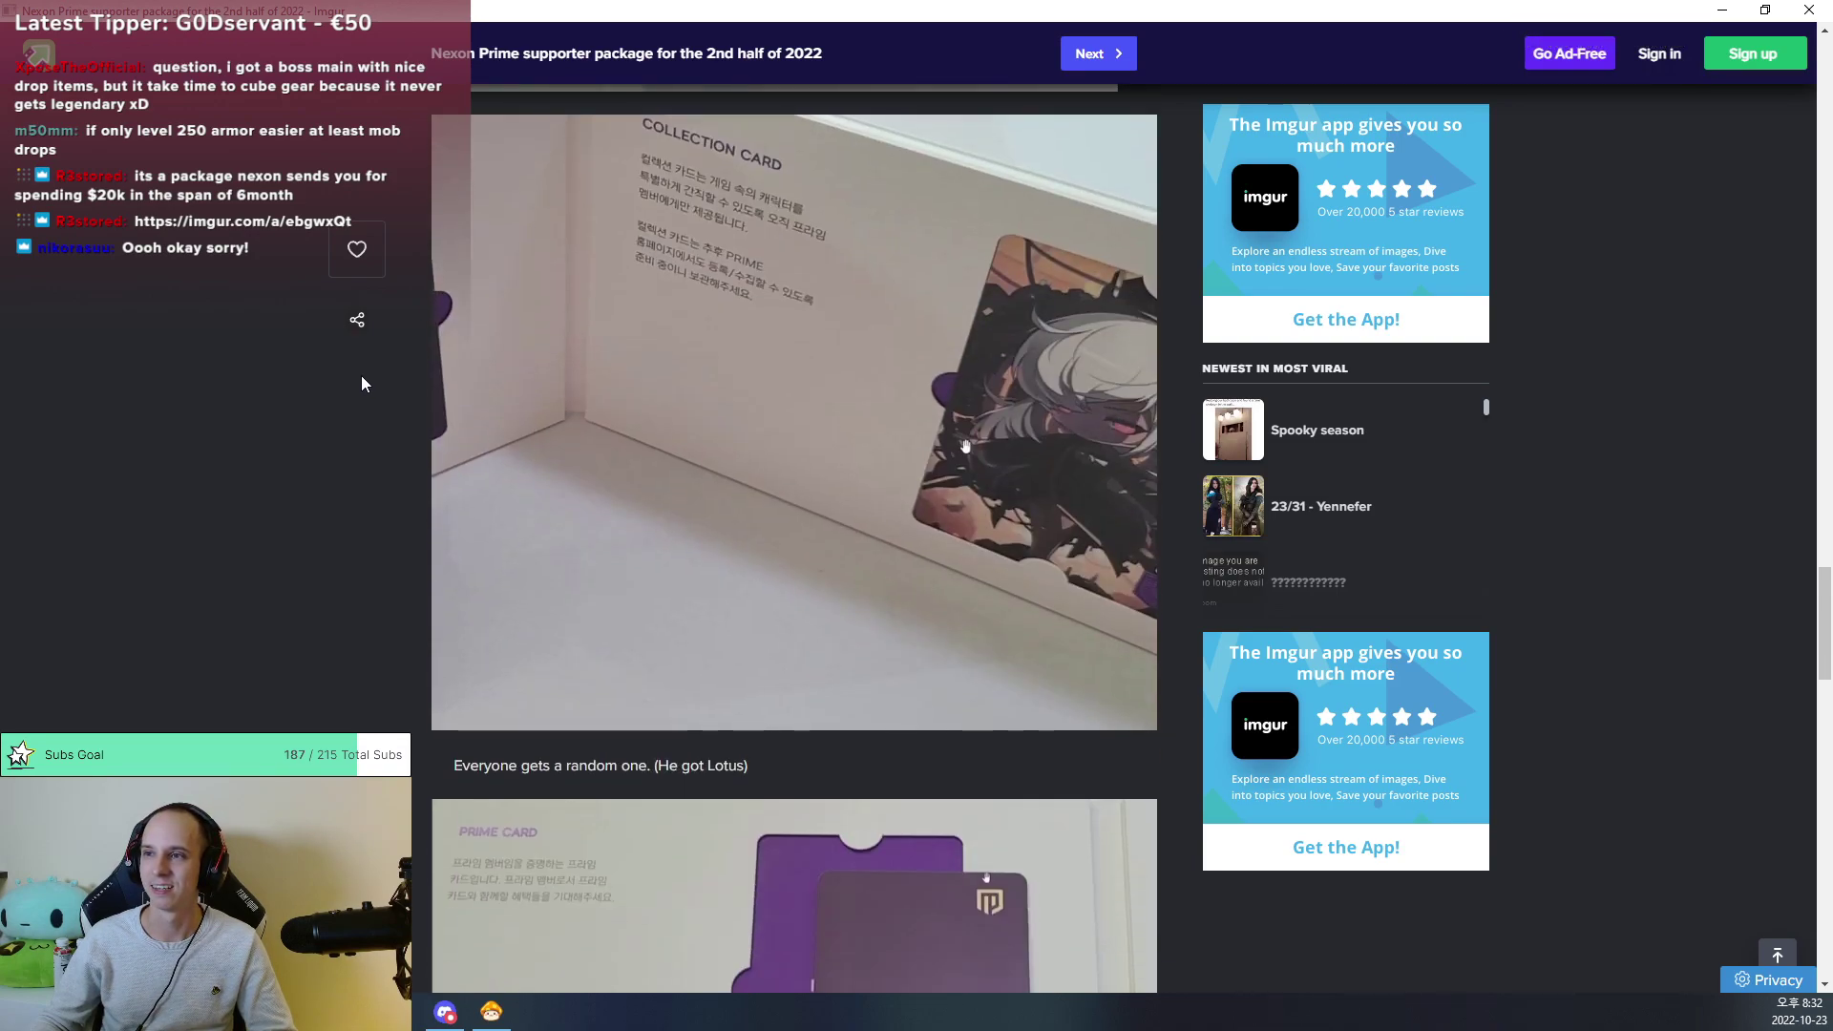
scroll(362, 383, down, 3)
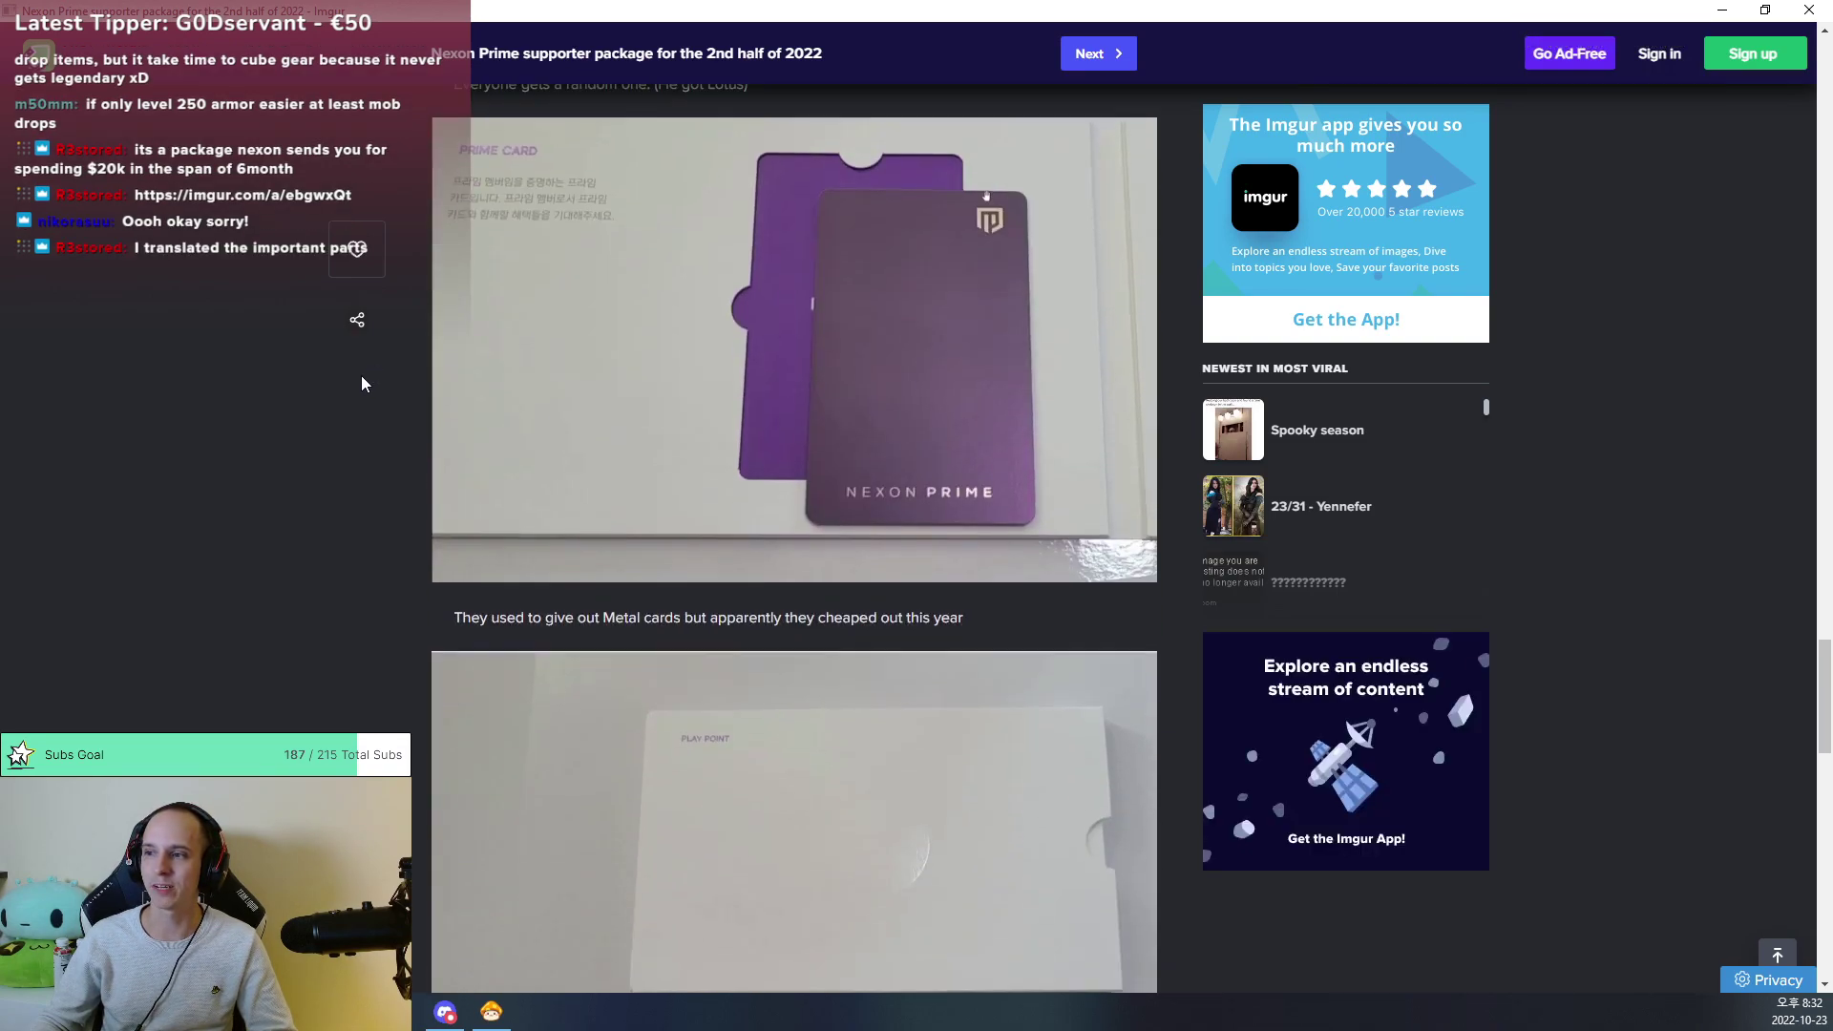
scroll(361, 383, down, 1)
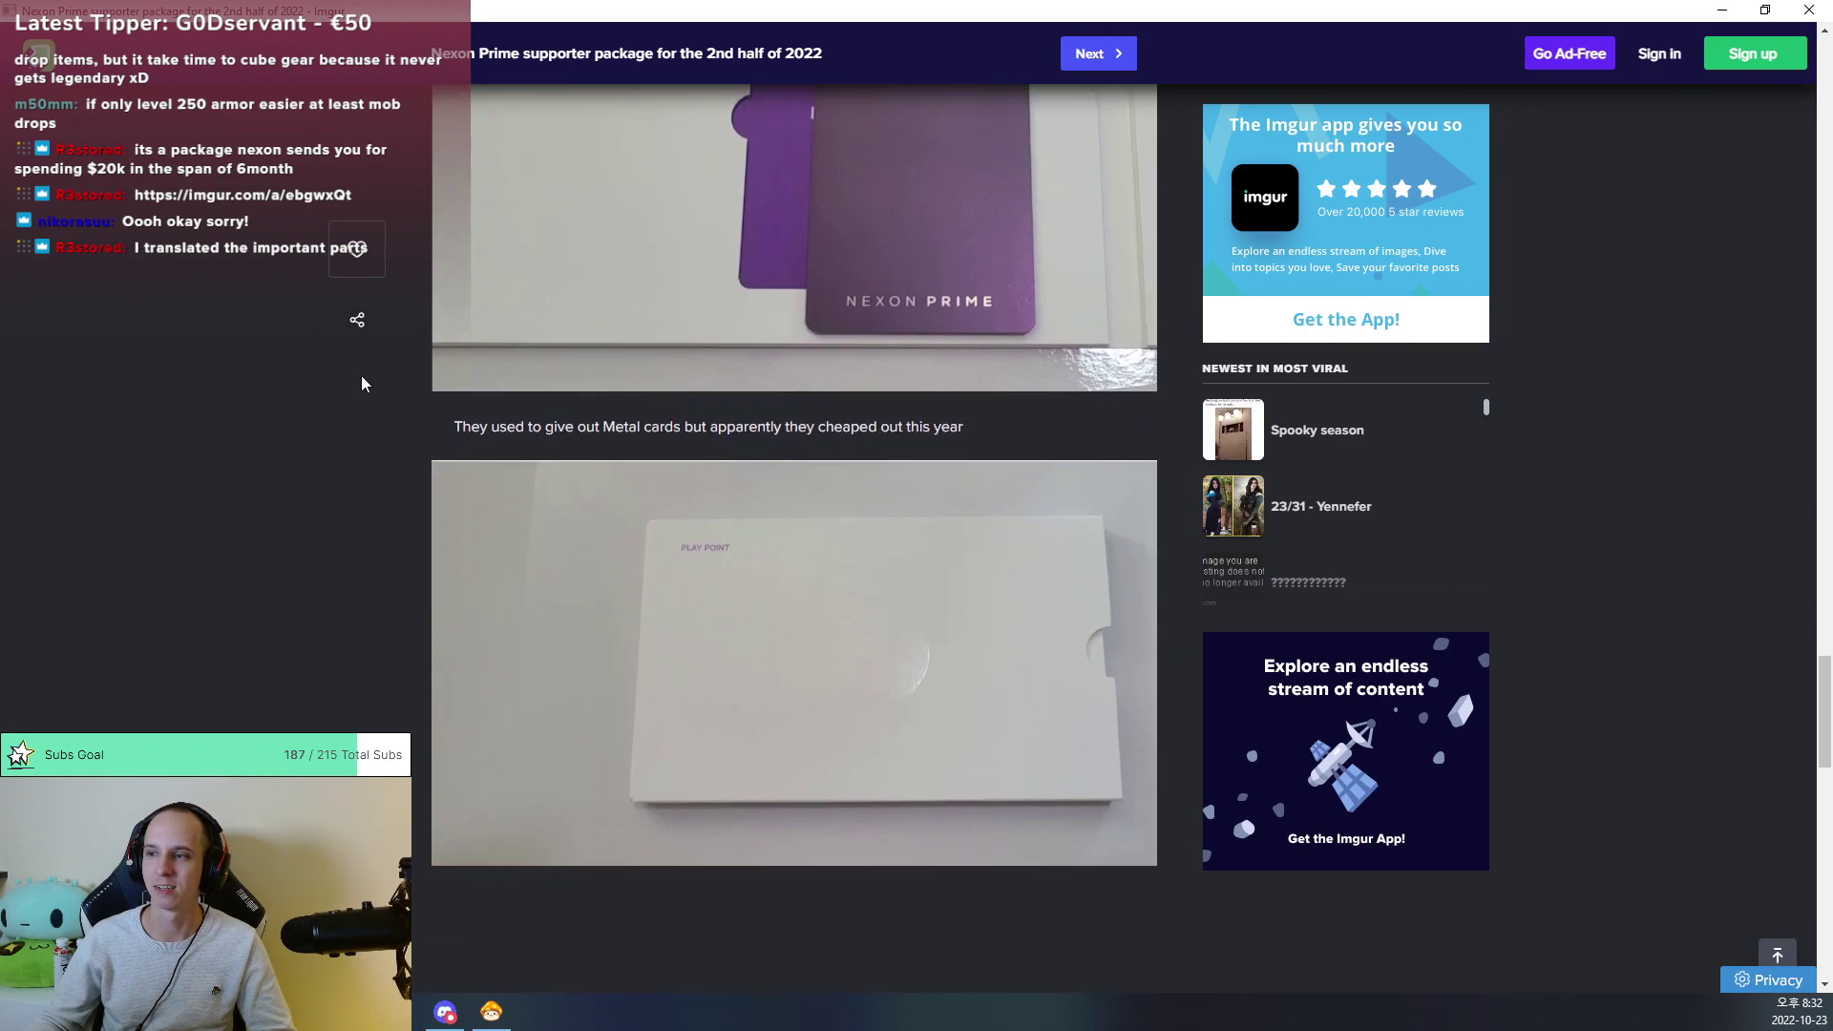
scroll(361, 383, down, 1)
scroll(361, 383, down, 2)
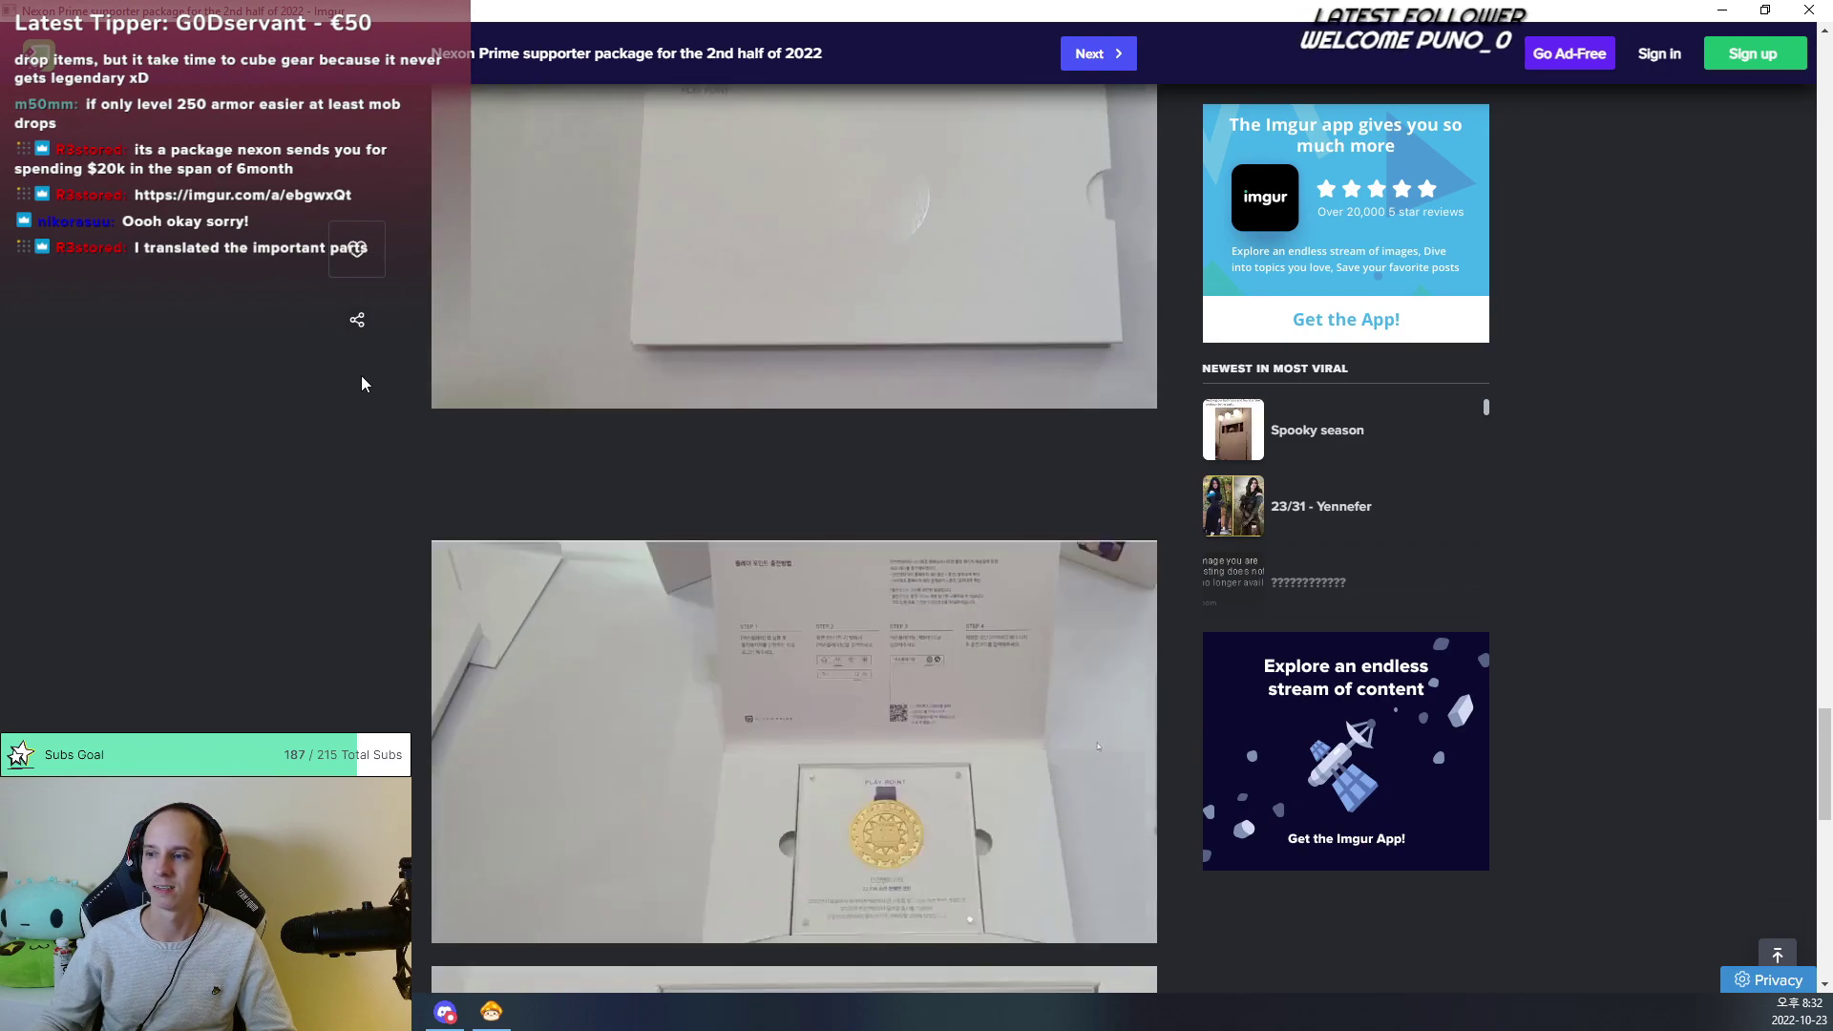
scroll(361, 382, down, 2)
scroll(362, 383, down, 1)
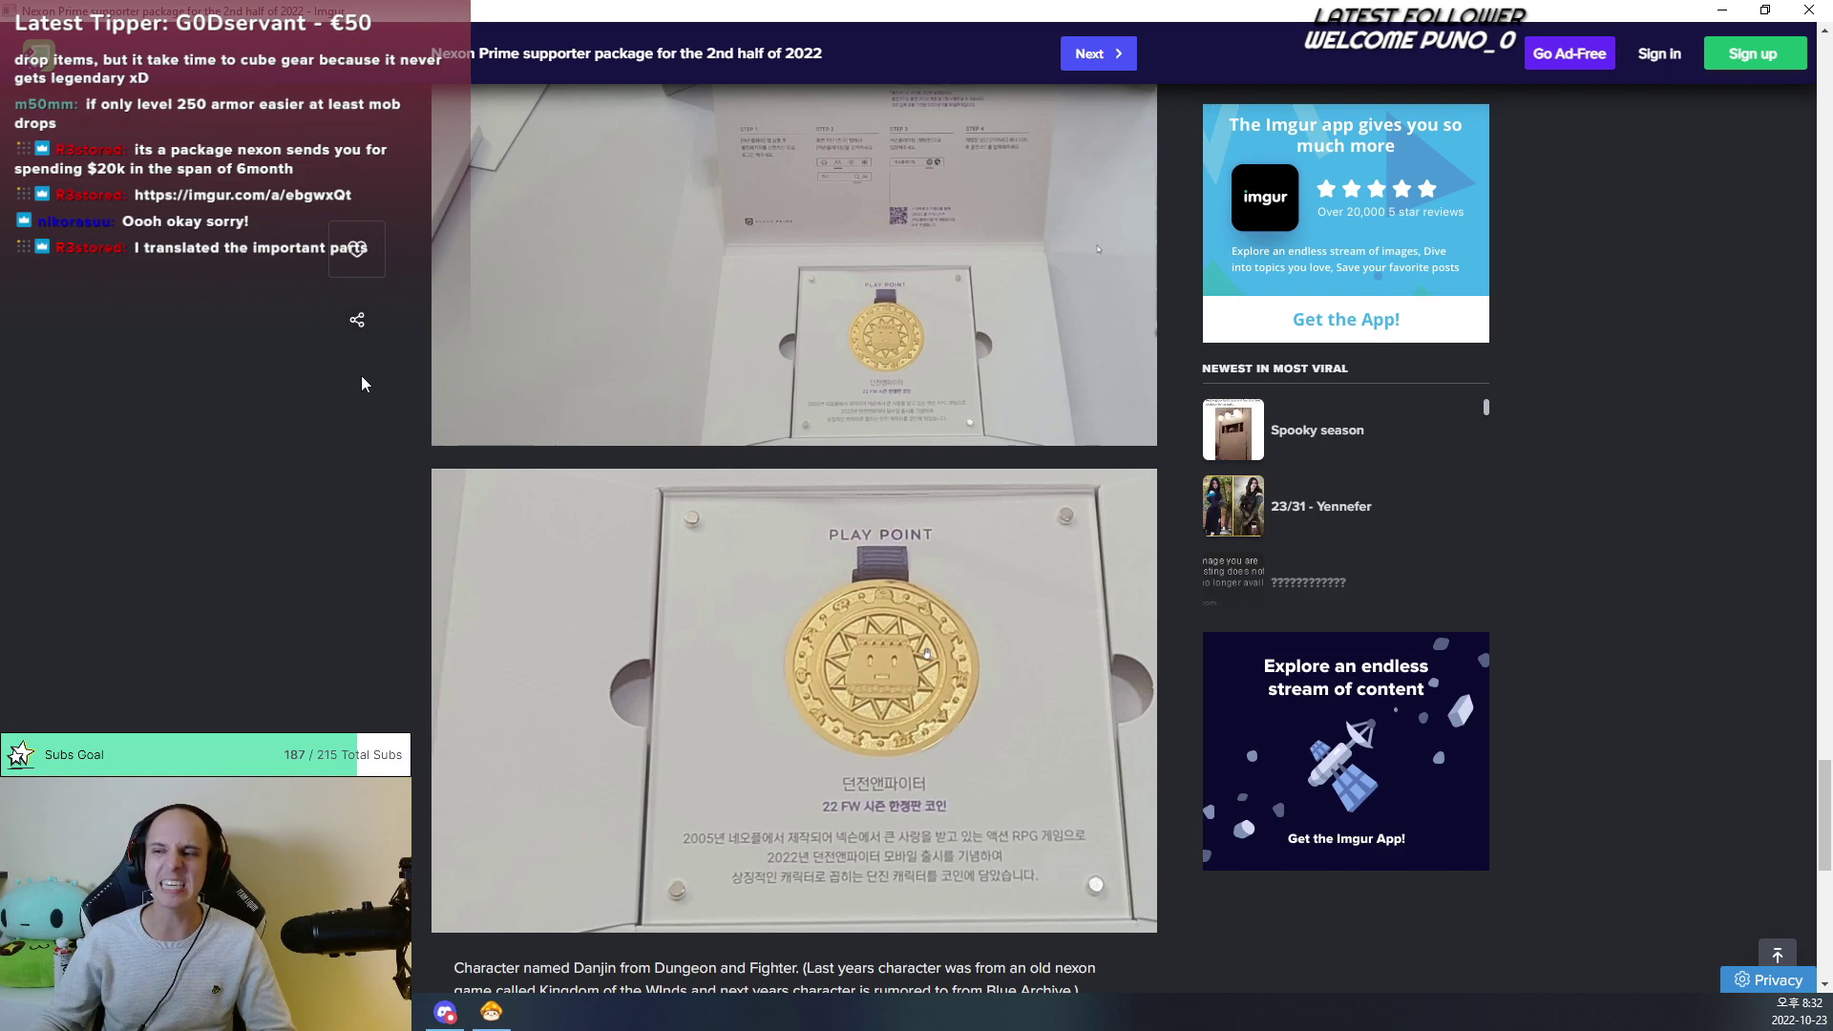
scroll(362, 383, down, 1)
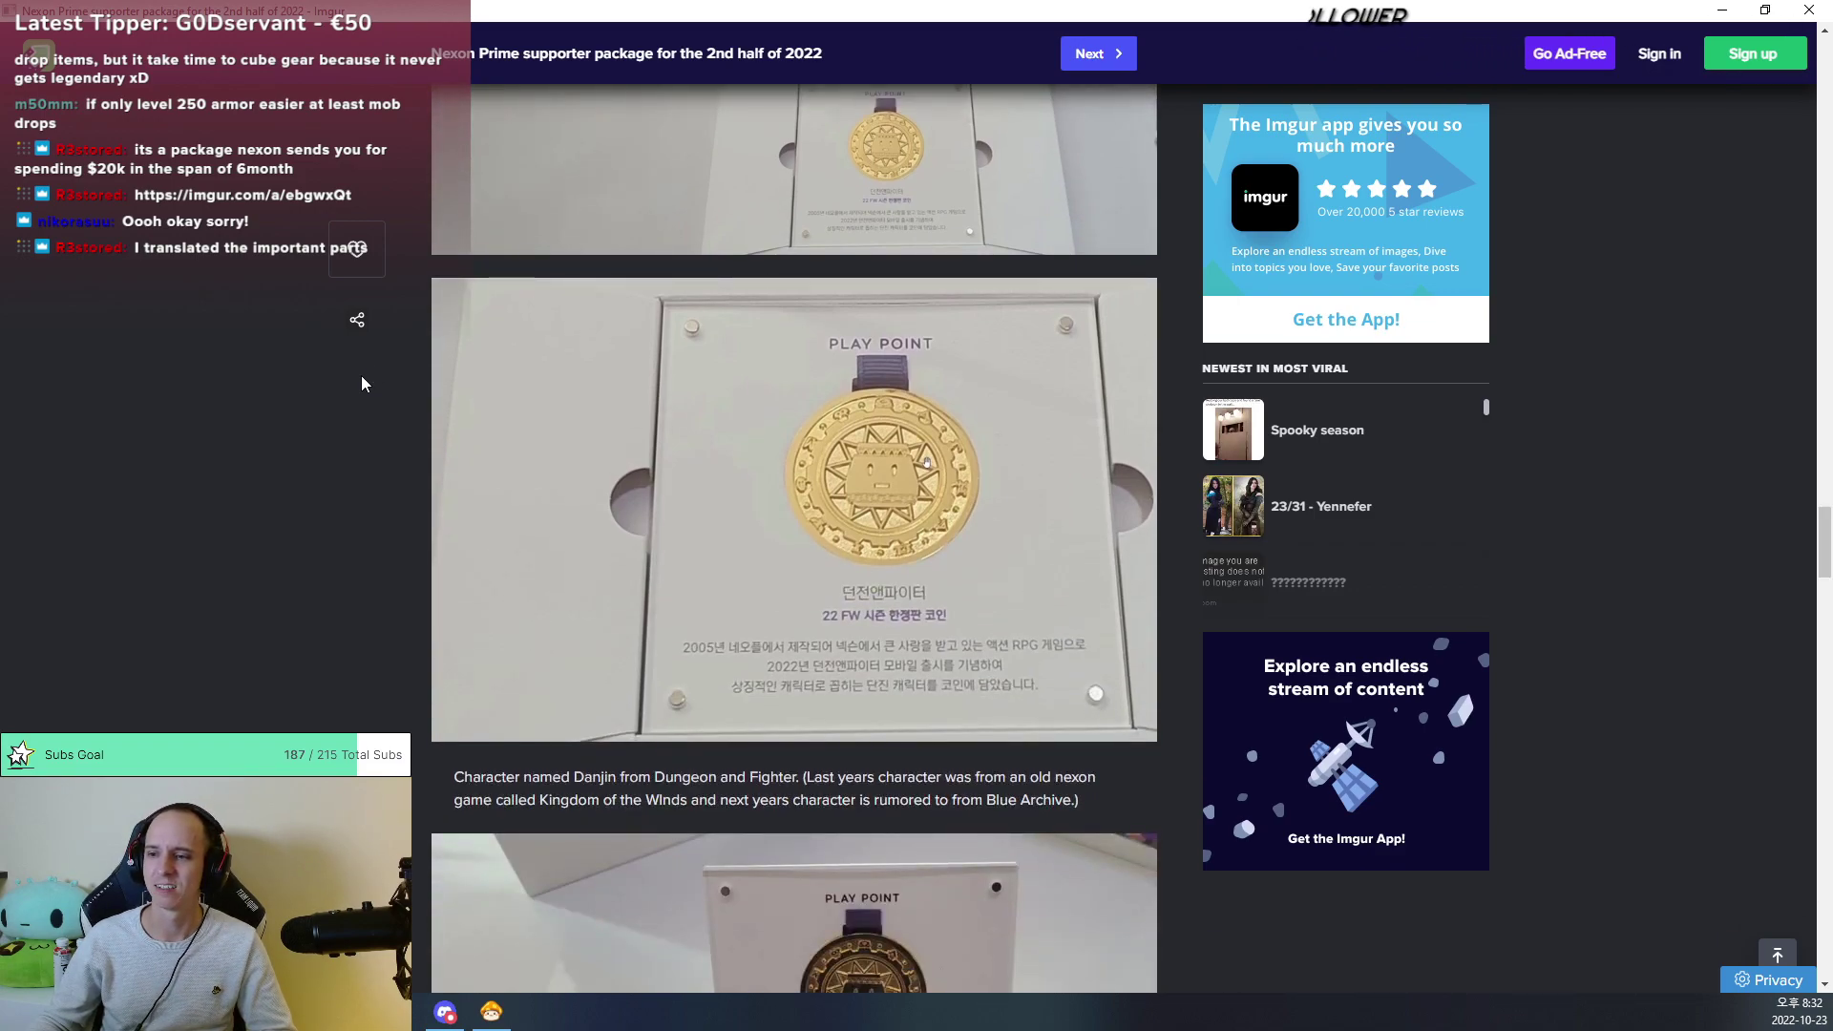
scroll(361, 382, down, 1)
scroll(362, 382, down, 1)
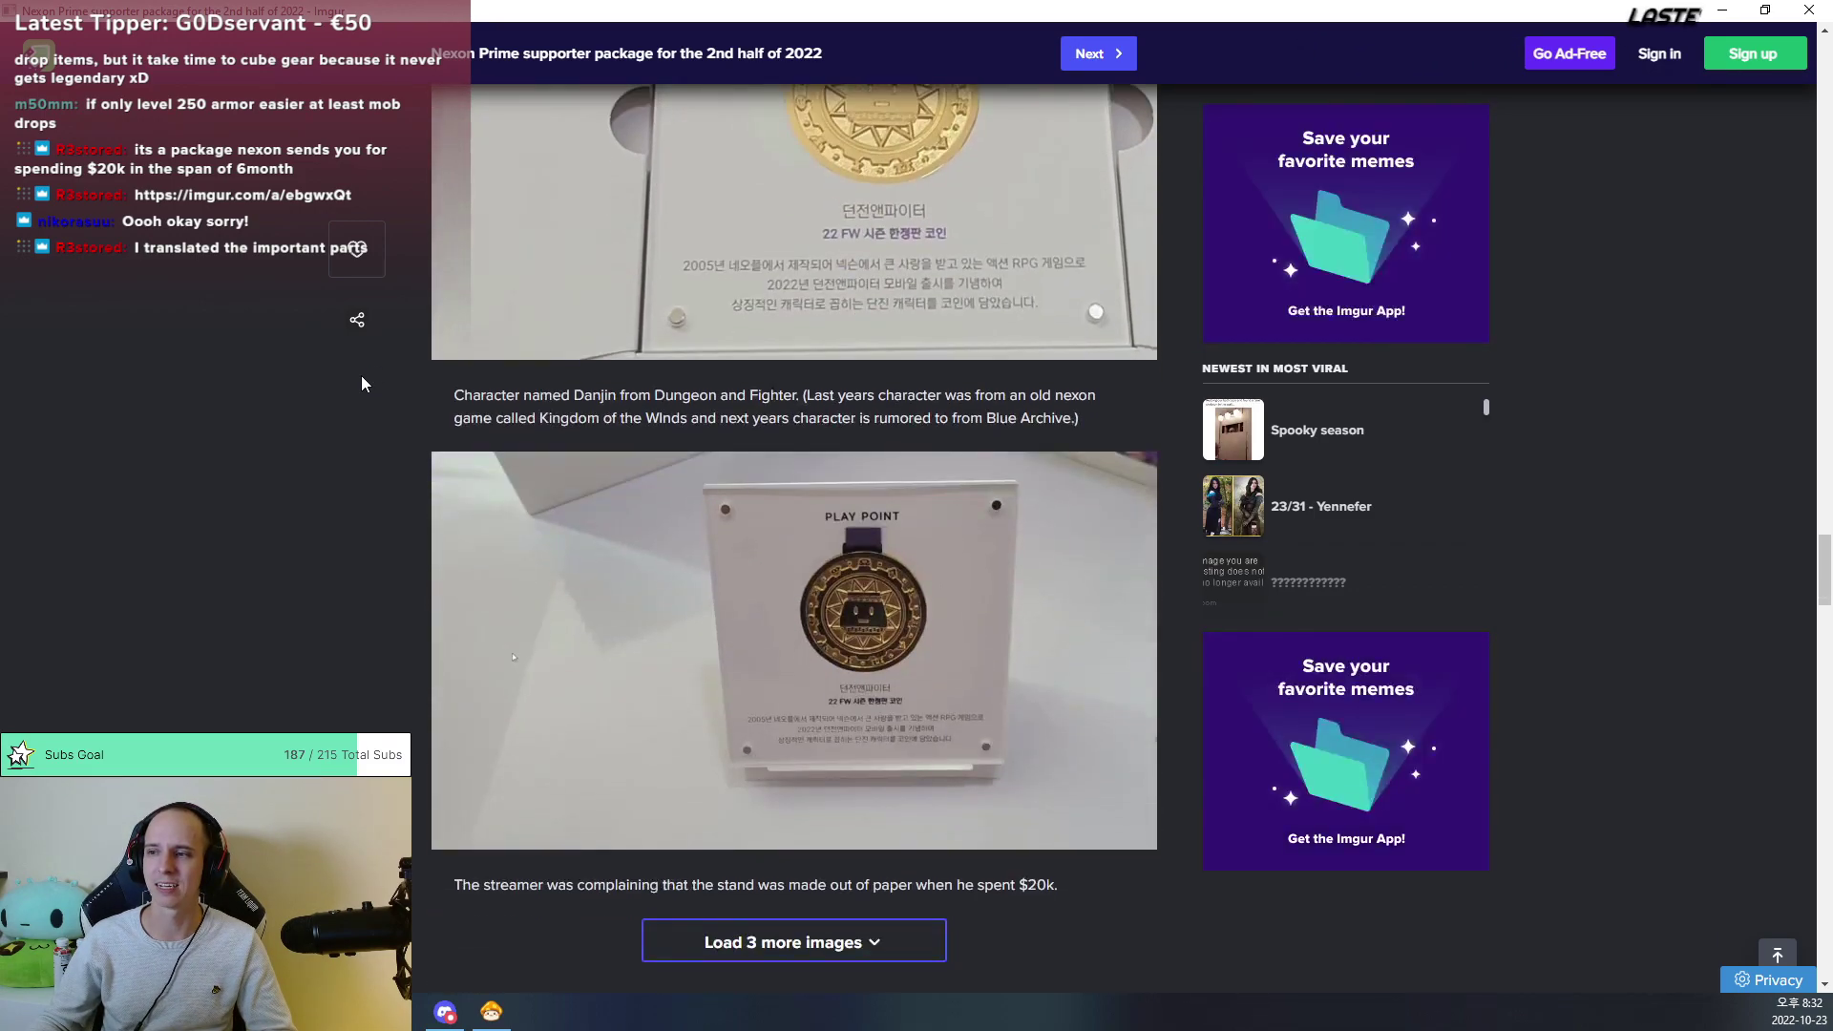
scroll(361, 381, down, 1)
scroll(647, 734, up, 3)
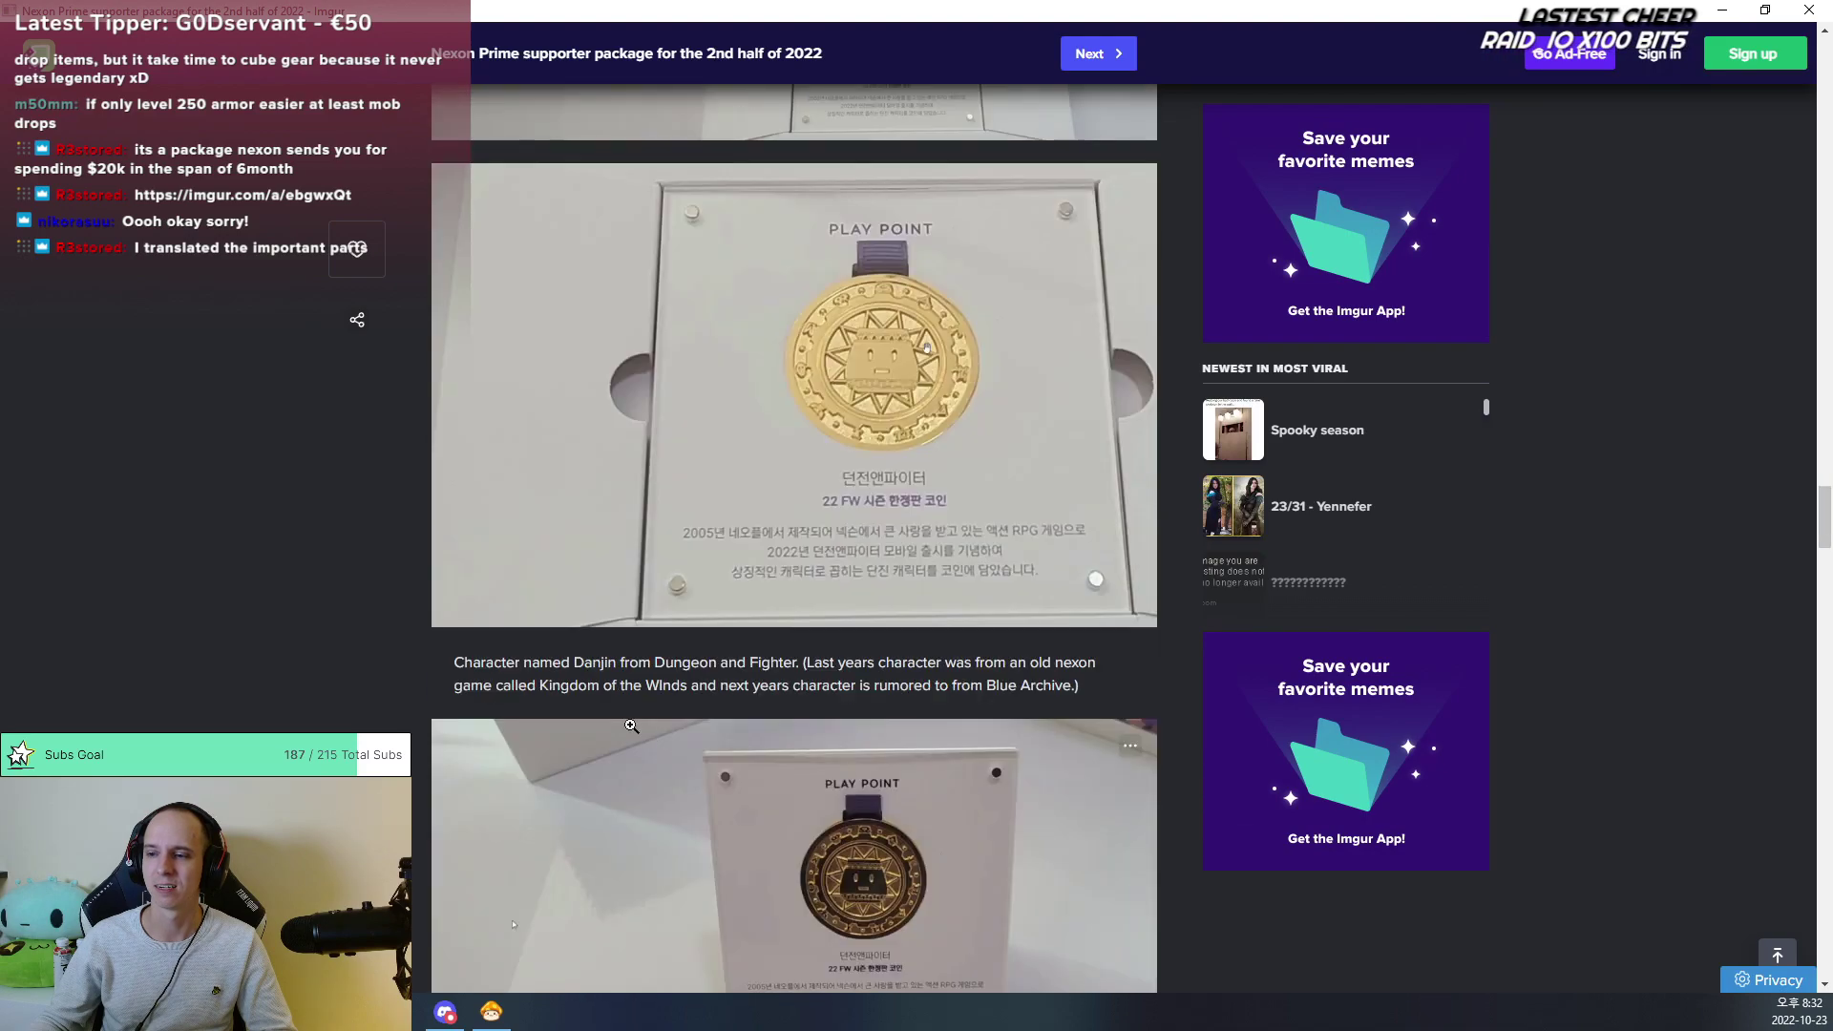
scroll(230, 528, down, 3)
scroll(220, 523, up, 1)
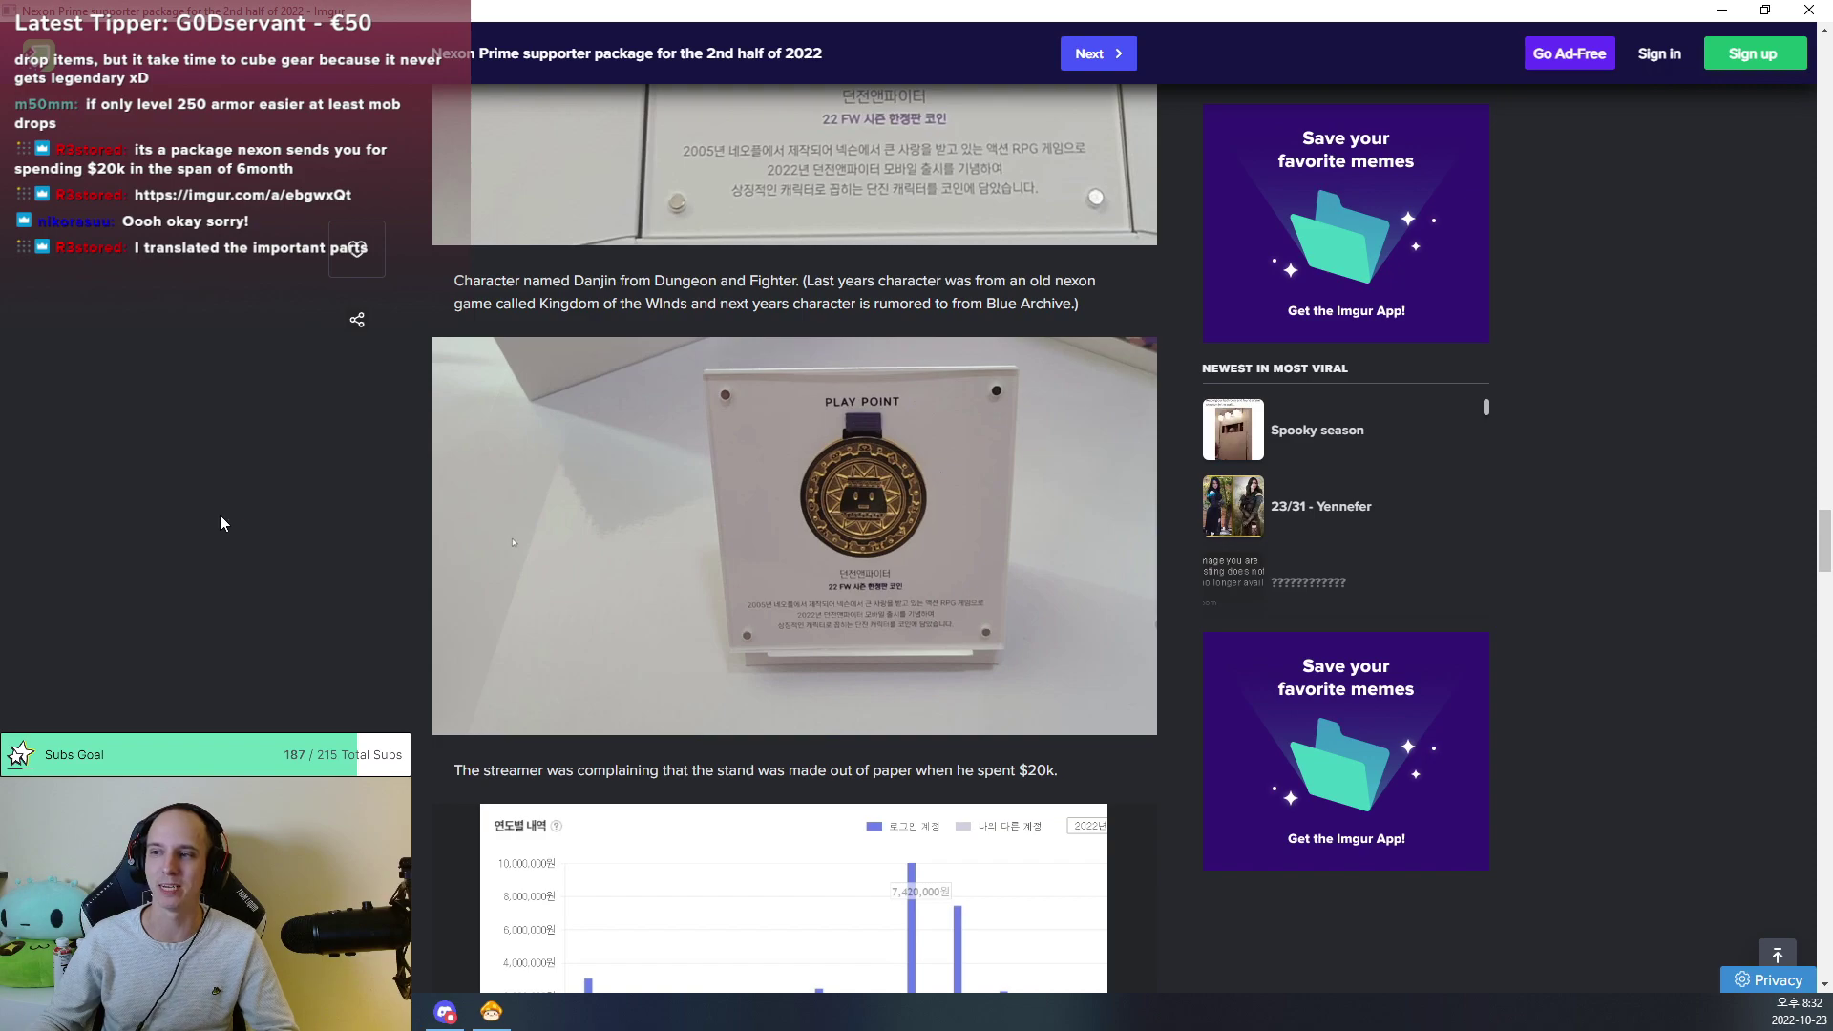
scroll(219, 509, down, 1)
scroll(219, 500, down, 2)
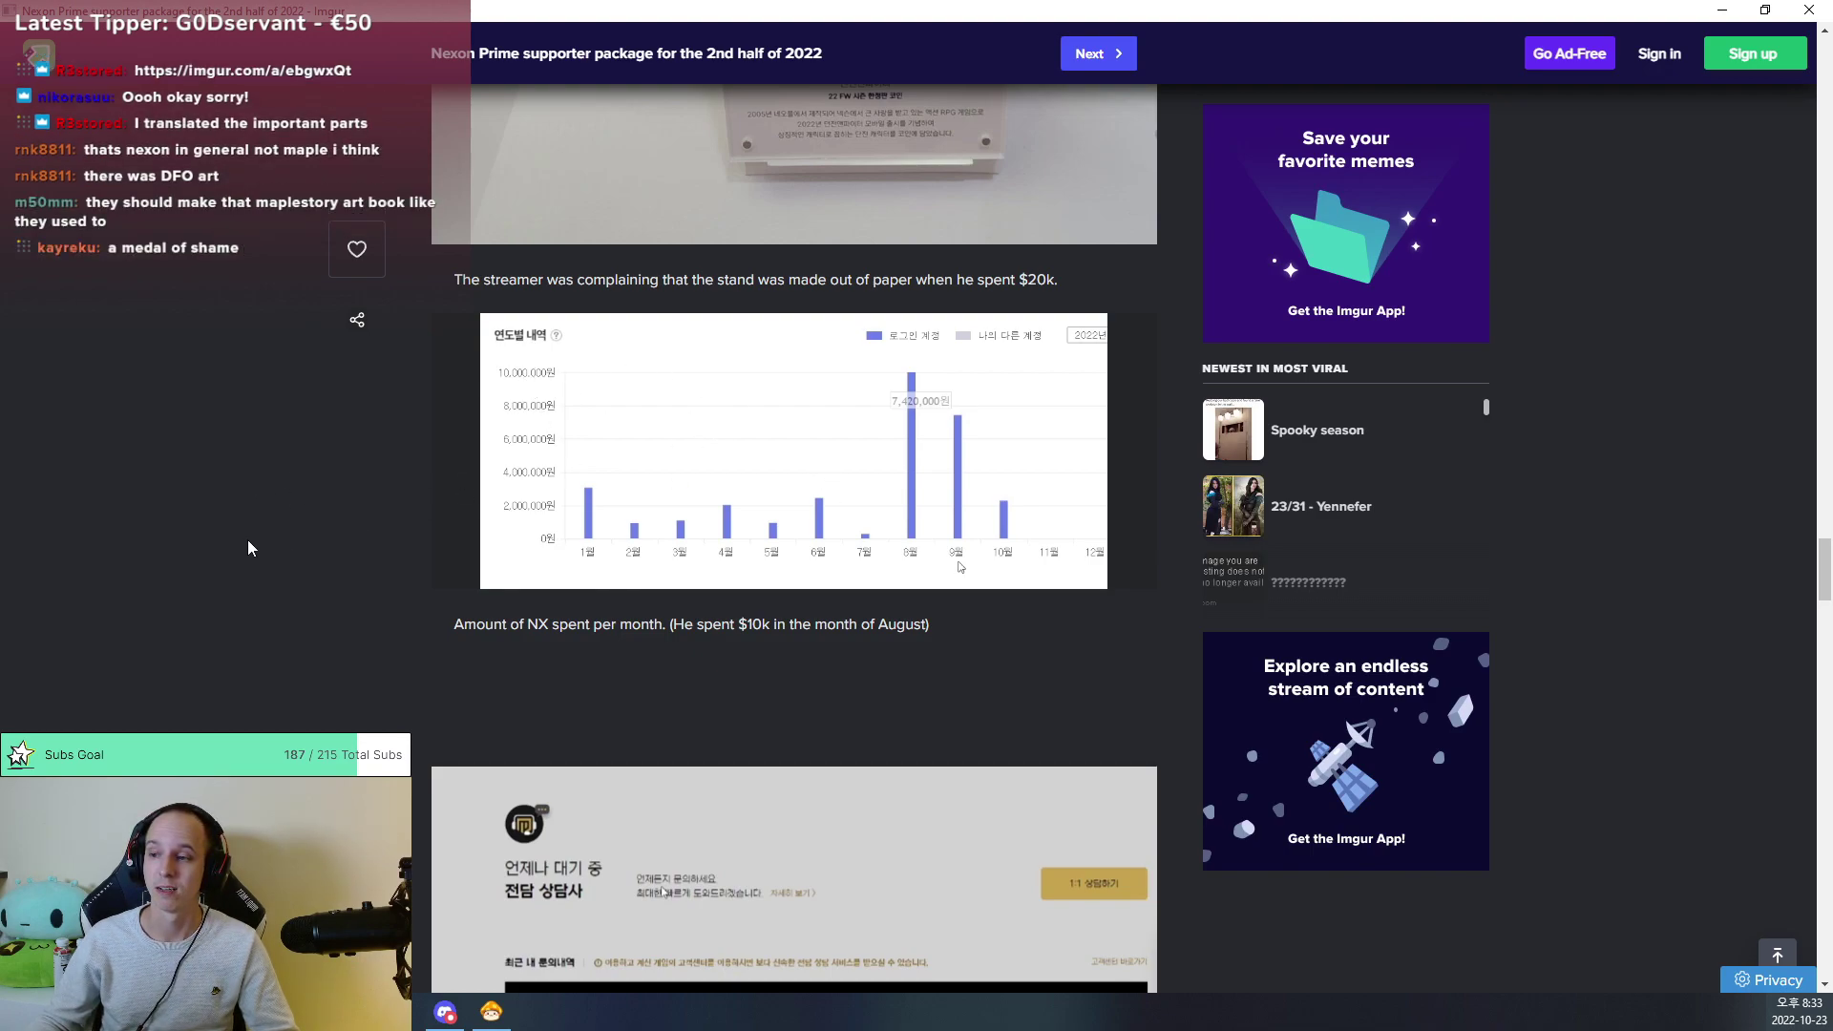
scroll(207, 537, down, 1)
scroll(223, 524, down, 2)
scroll(216, 522, down, 2)
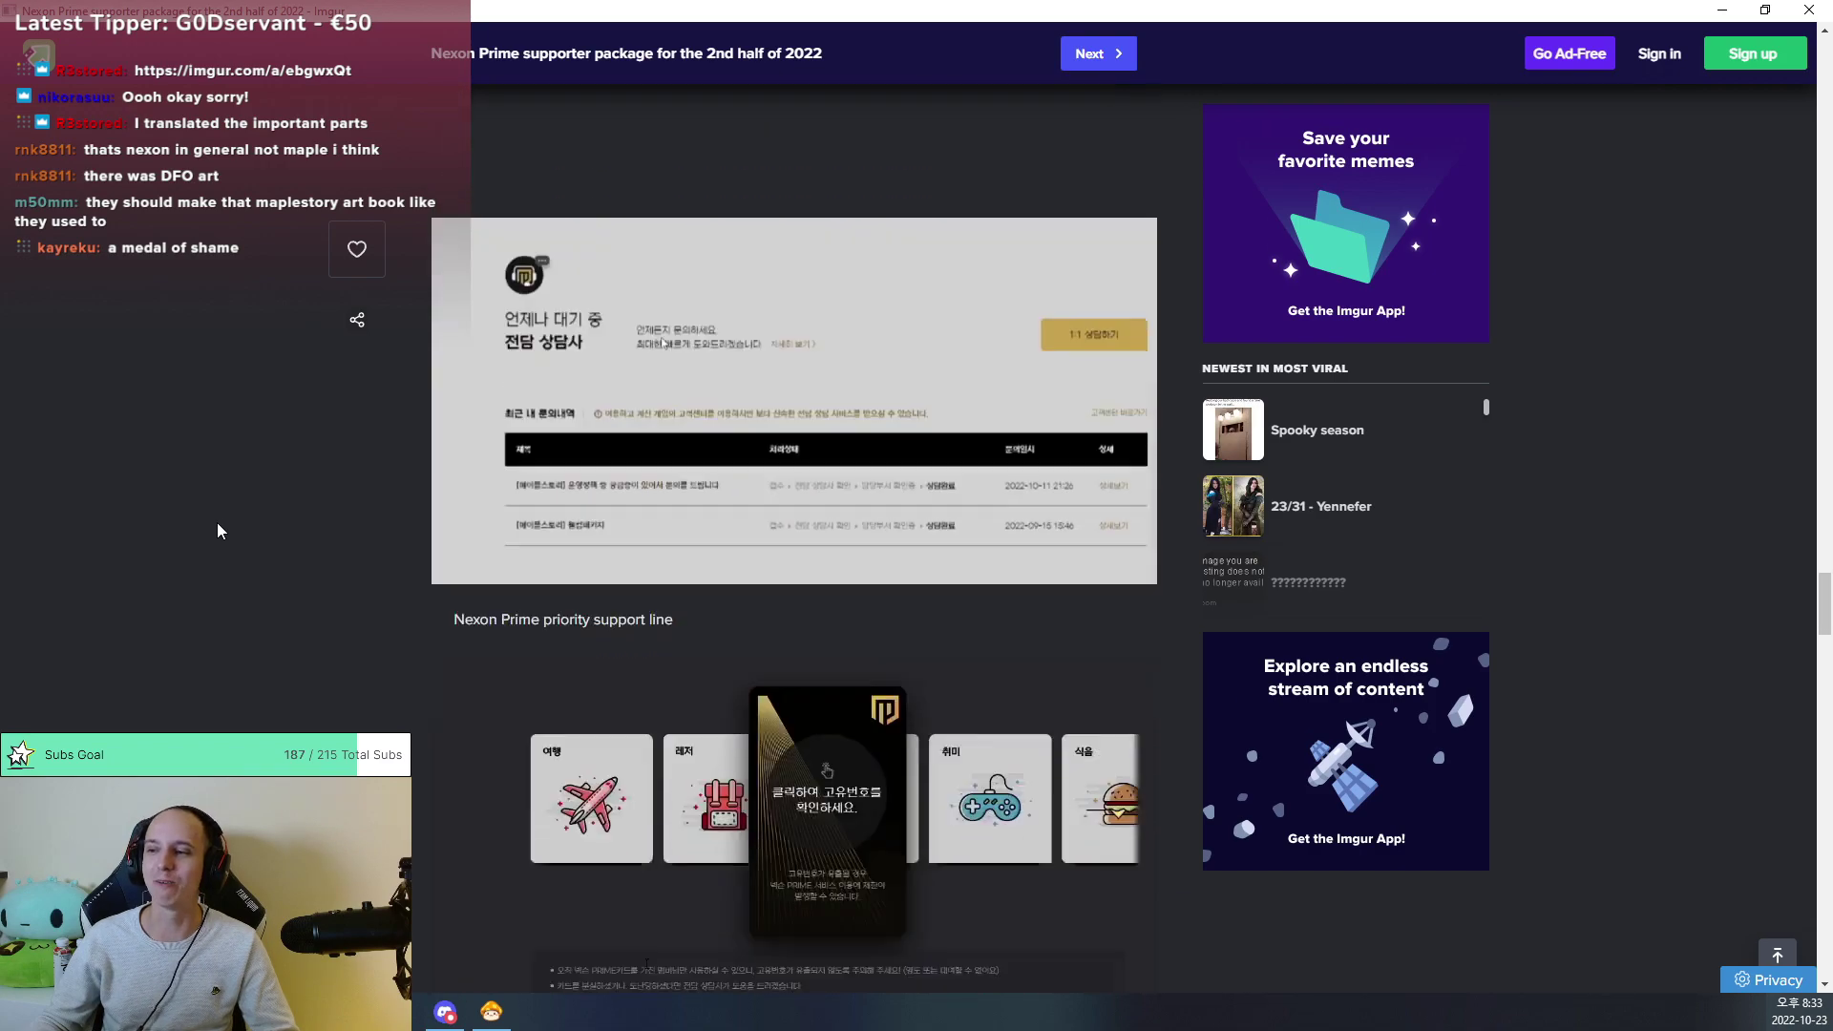
scroll(212, 430, up, 2)
scroll(218, 487, up, 2)
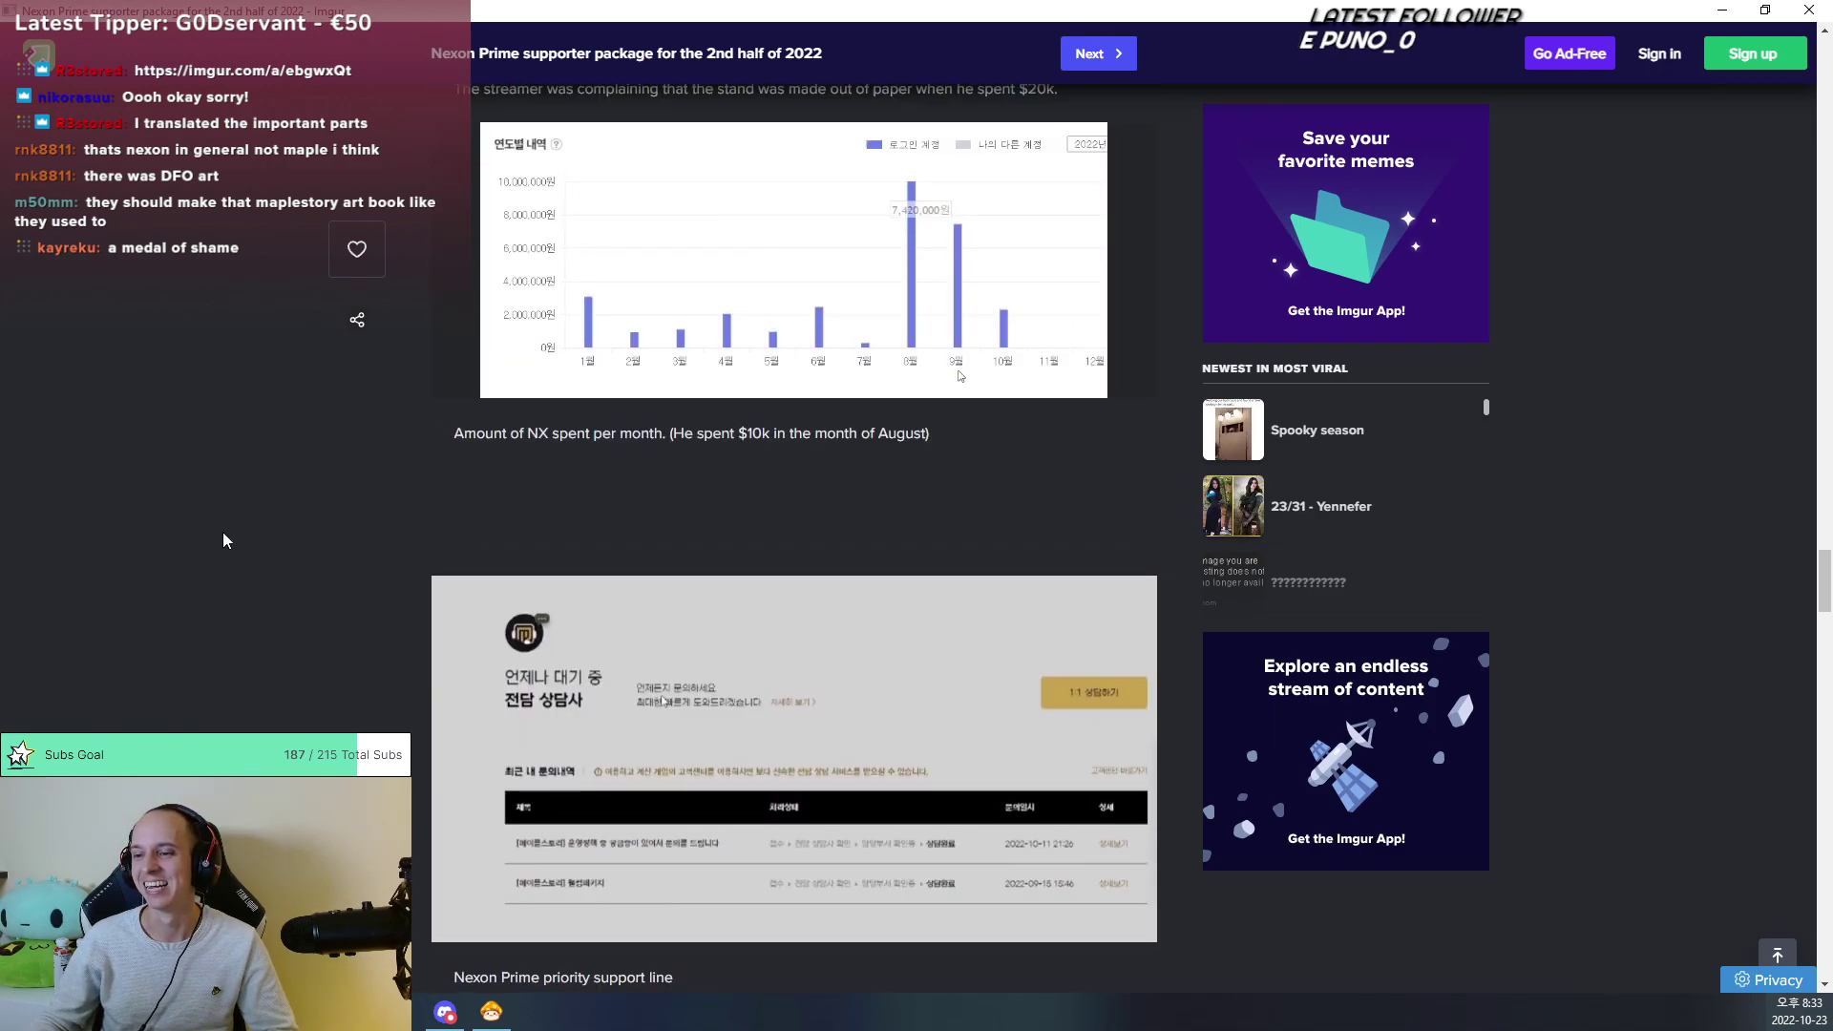
scroll(224, 540, down, 1)
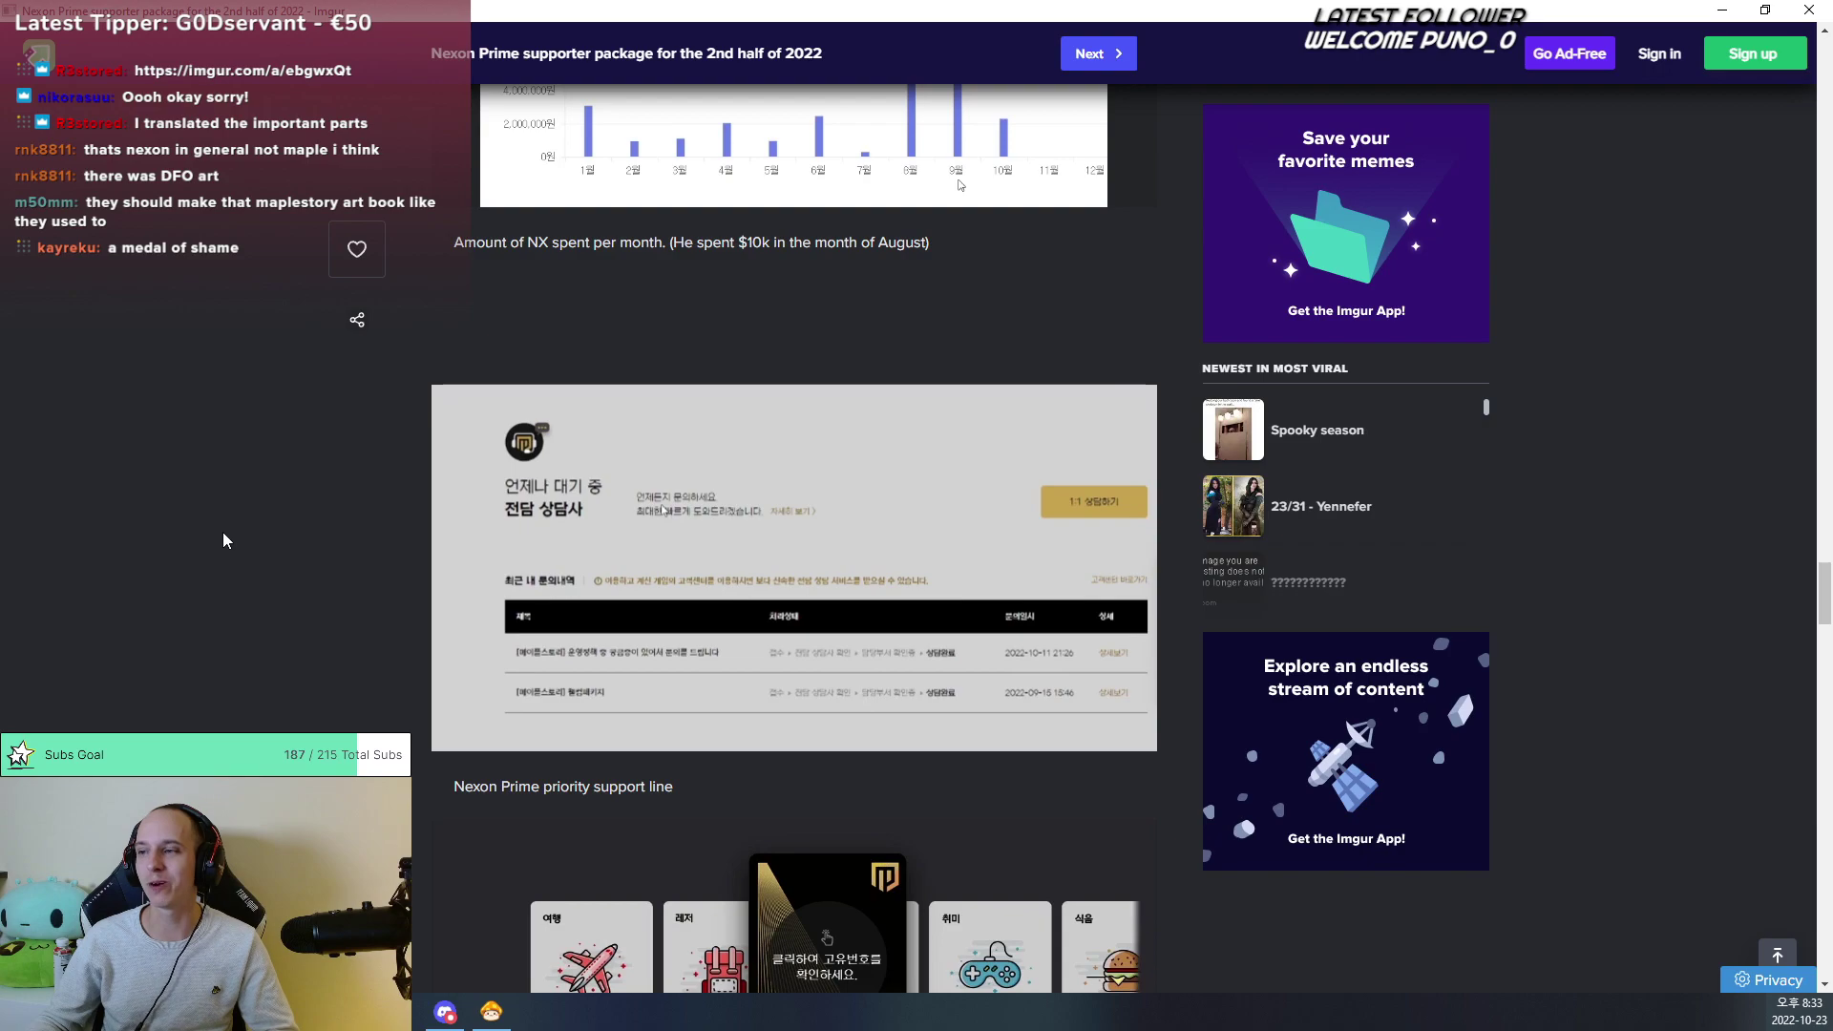
scroll(222, 541, up, 2)
scroll(226, 537, up, 4)
scroll(227, 536, up, 2)
scroll(226, 537, up, 3)
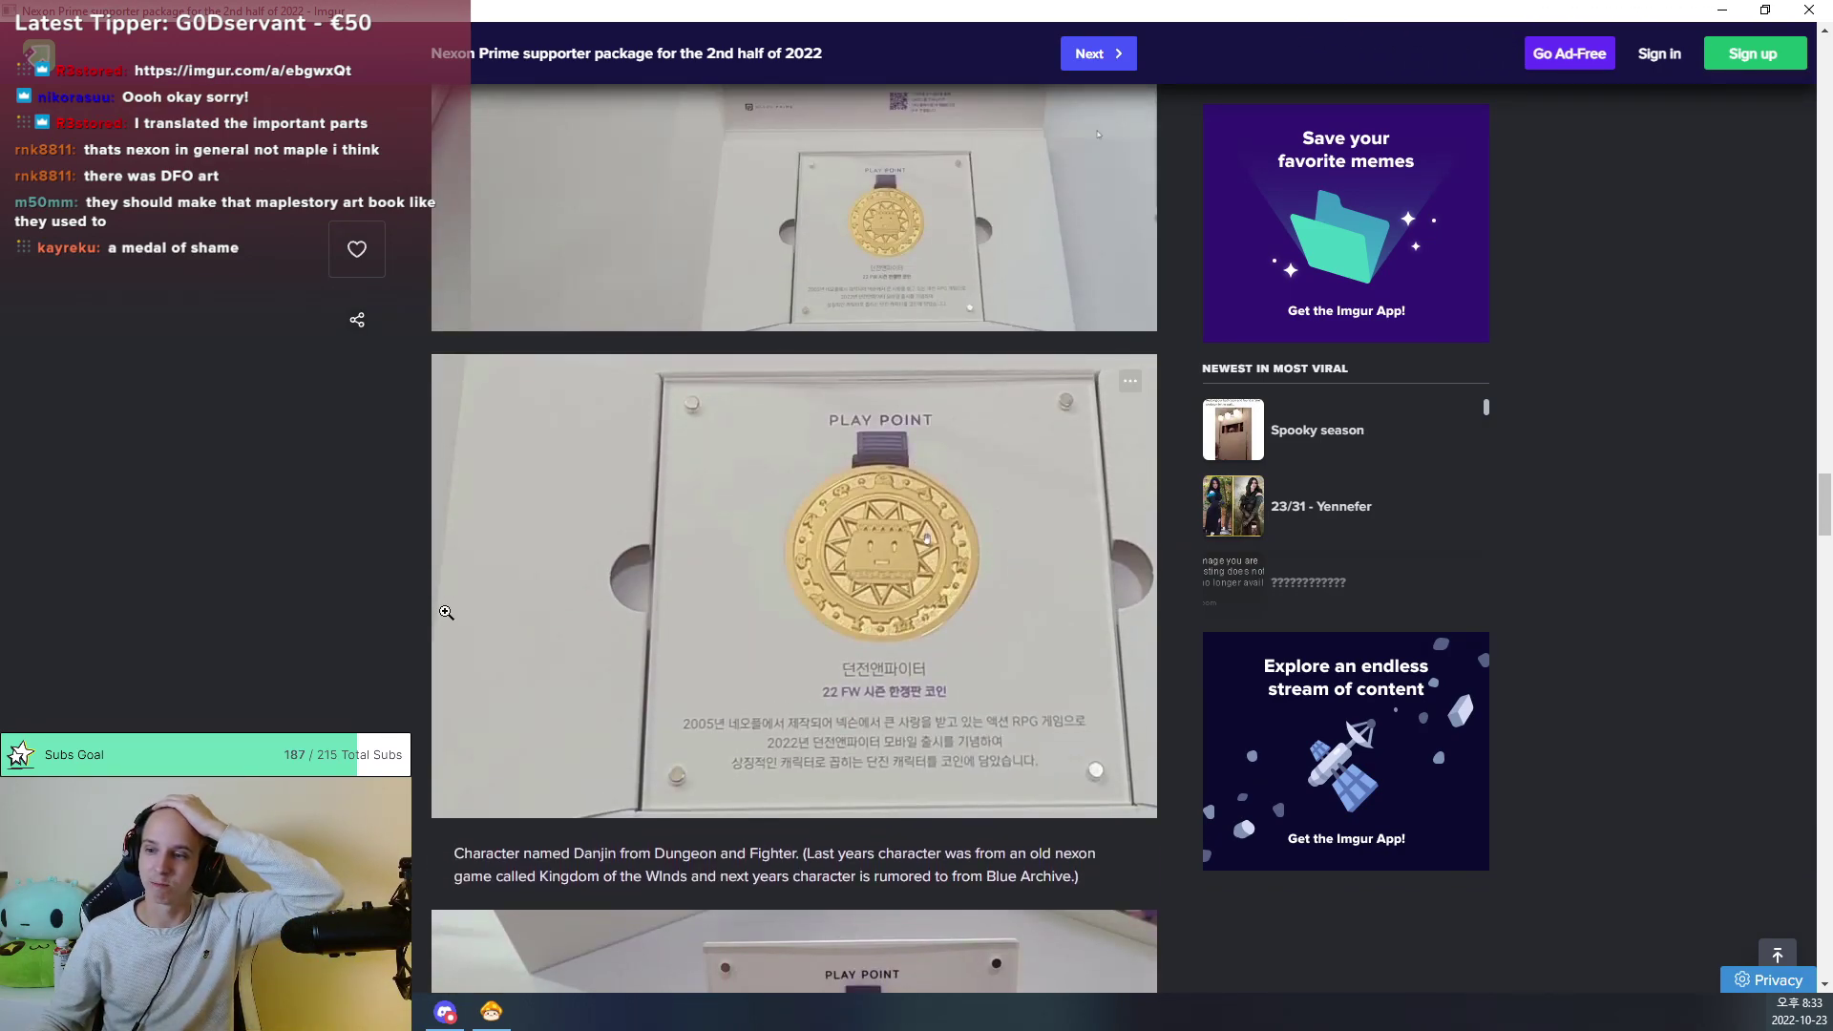
scroll(446, 612, up, 2)
scroll(446, 612, up, 1)
scroll(446, 612, up, 4)
scroll(445, 614, up, 3)
scroll(446, 614, up, 3)
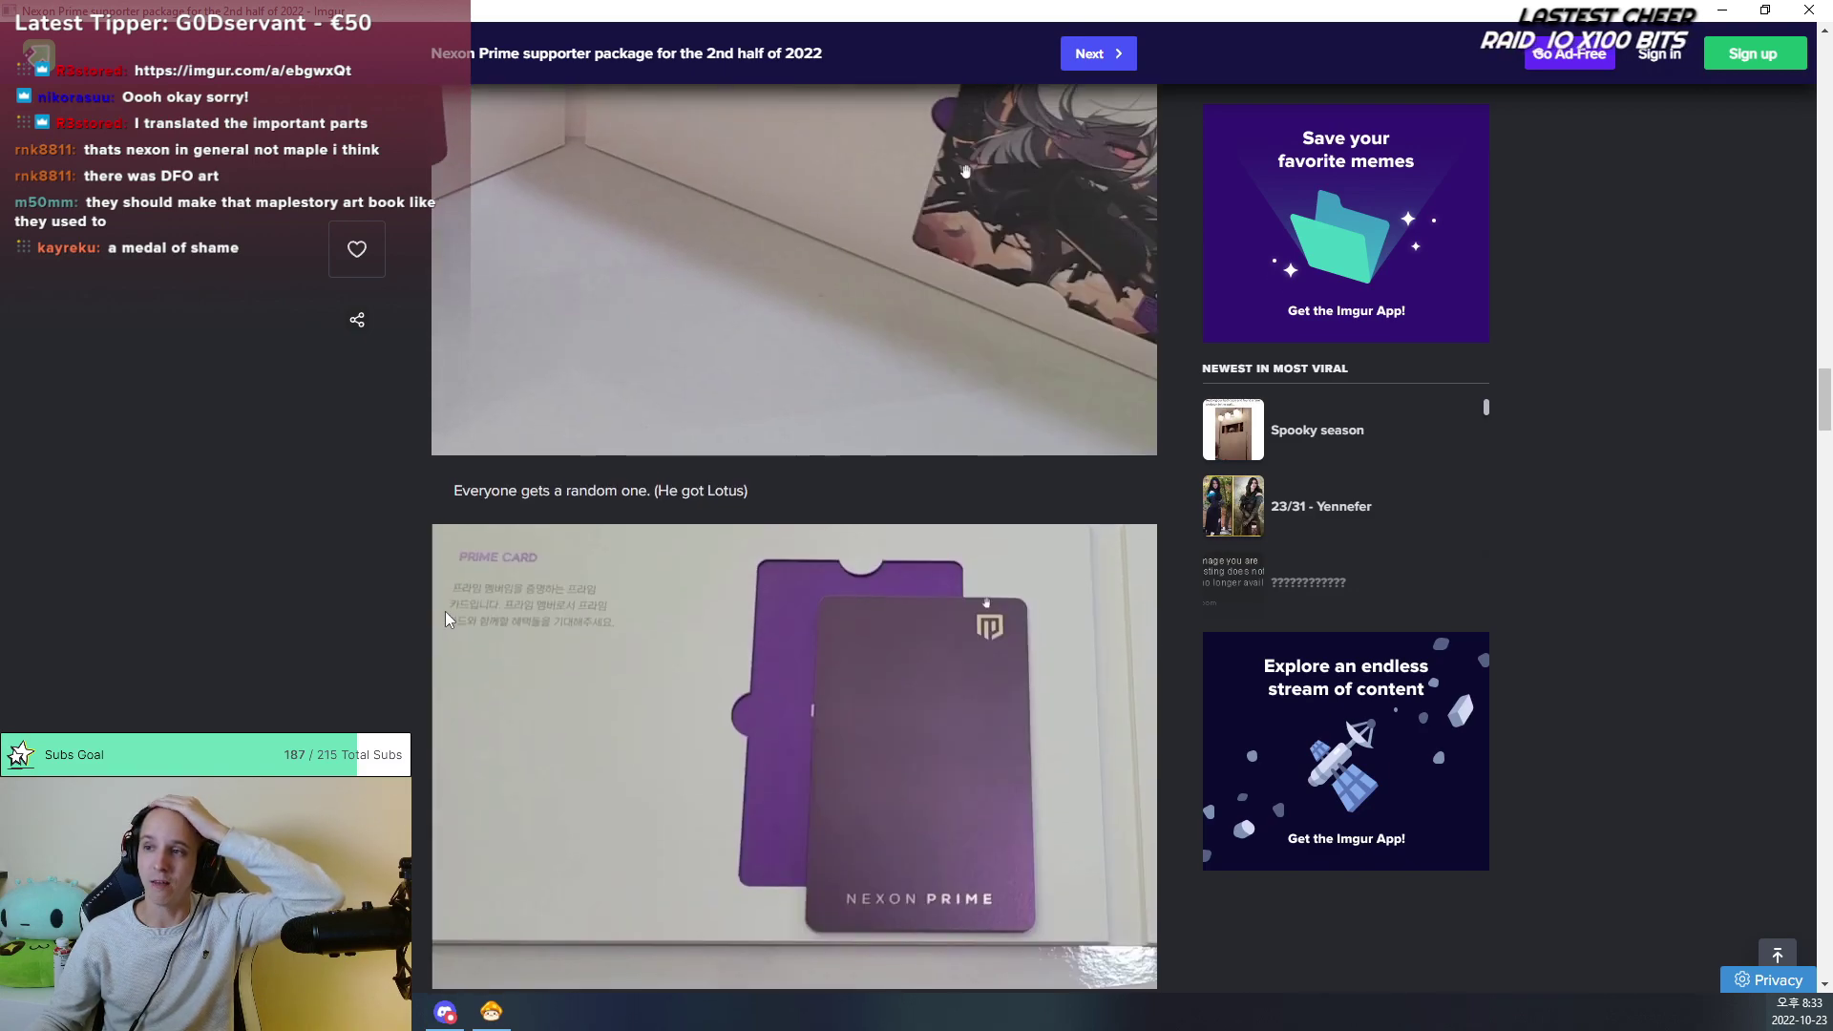
scroll(445, 616, up, 3)
scroll(446, 620, up, 2)
scroll(444, 623, up, 3)
scroll(443, 628, up, 3)
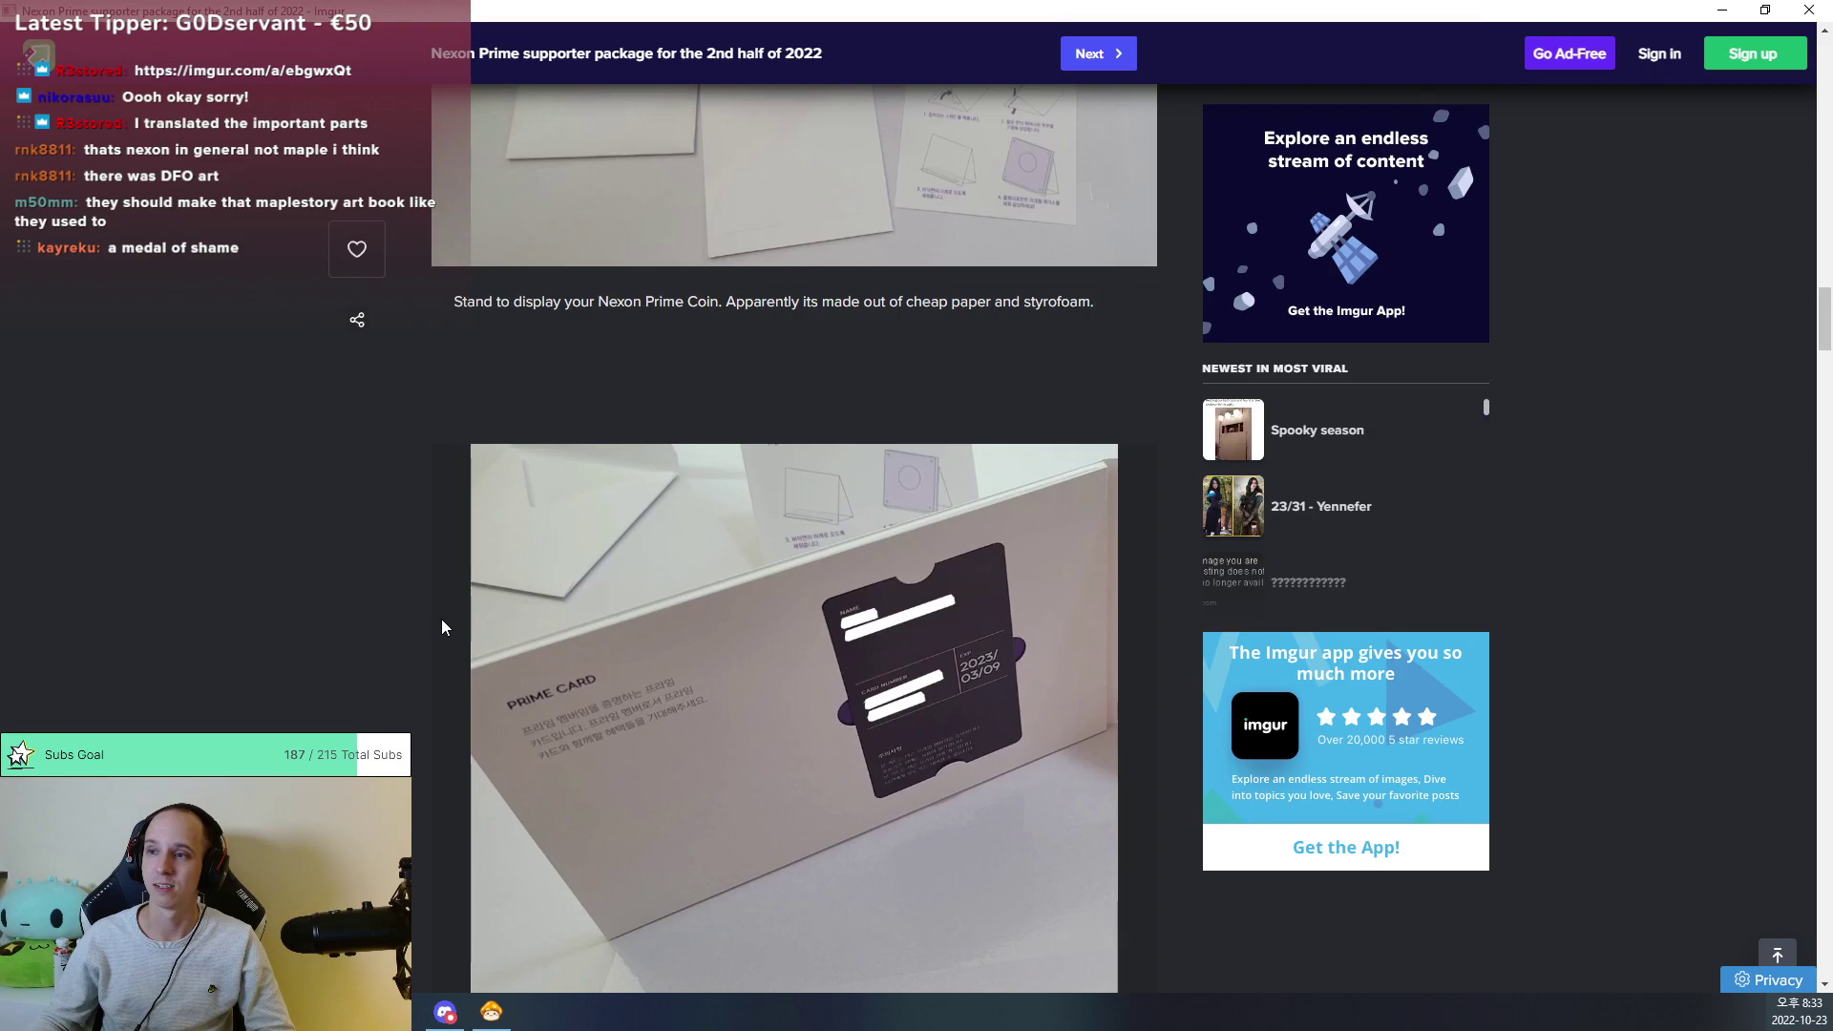
scroll(442, 629, up, 1)
scroll(442, 626, up, 3)
scroll(439, 626, up, 4)
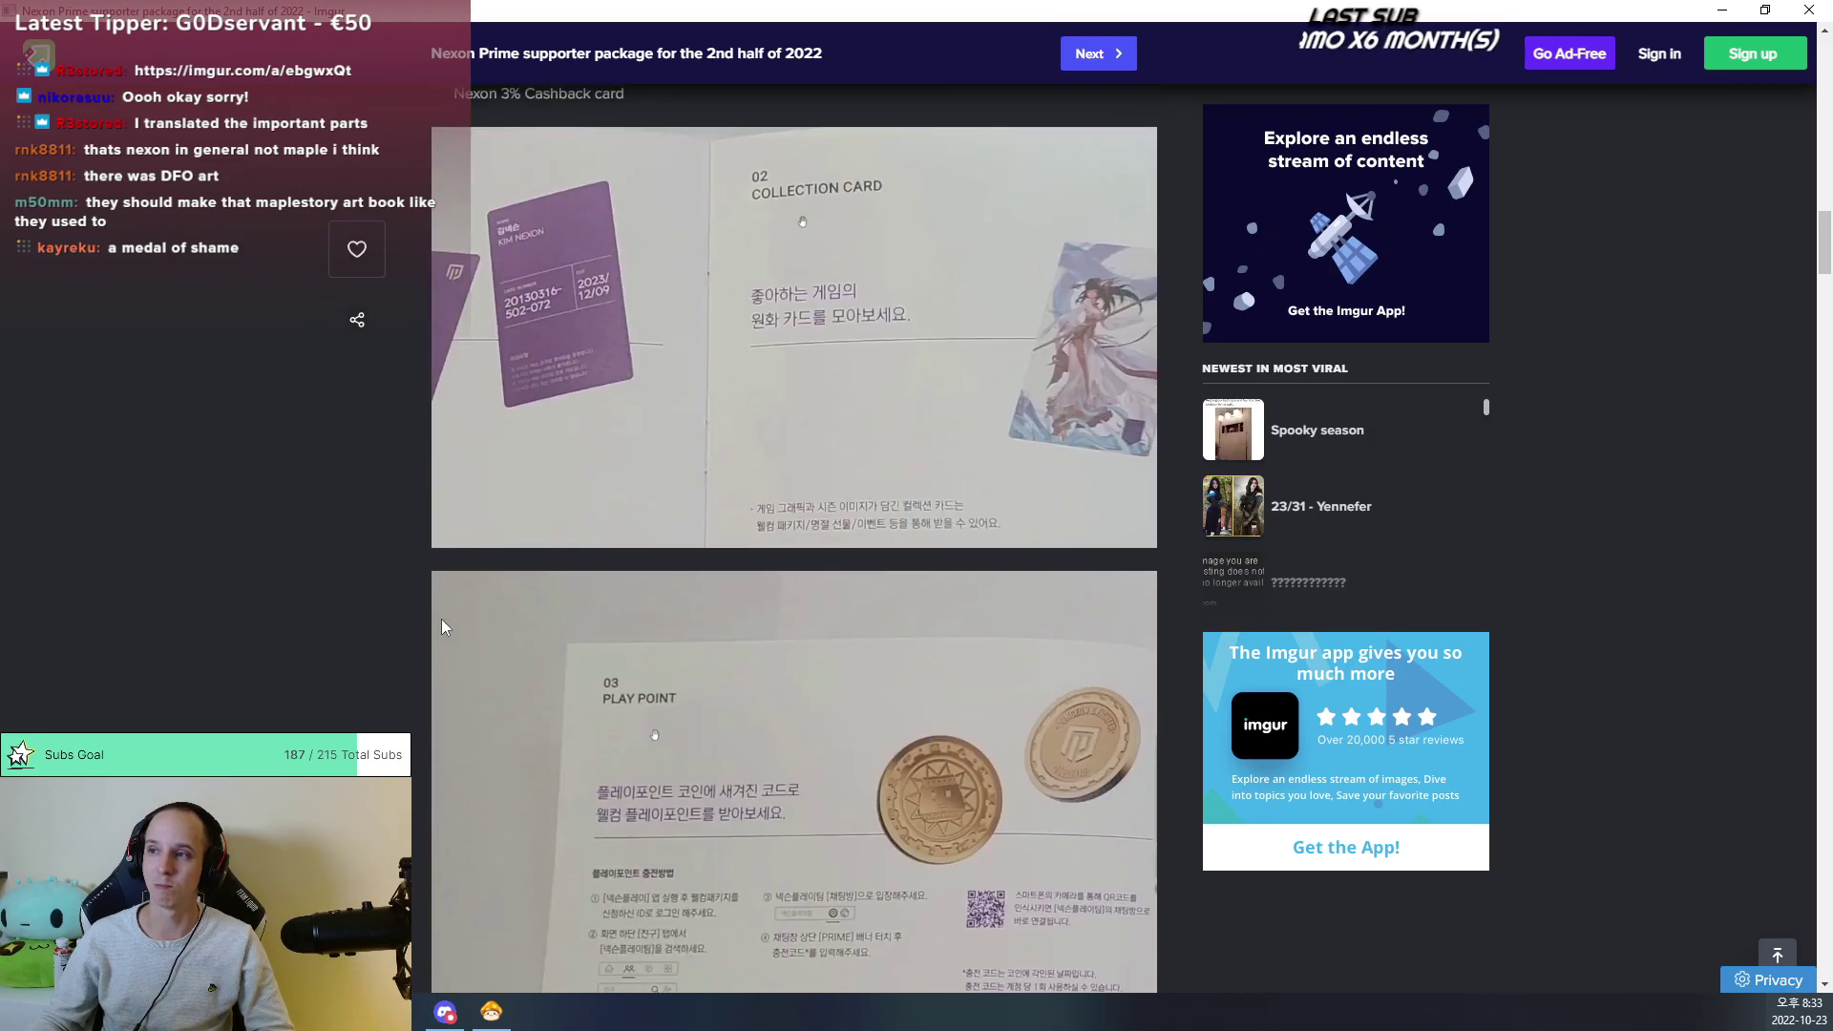
scroll(439, 625, down, 7)
scroll(439, 624, down, 2)
scroll(436, 621, down, 5)
scroll(435, 619, down, 3)
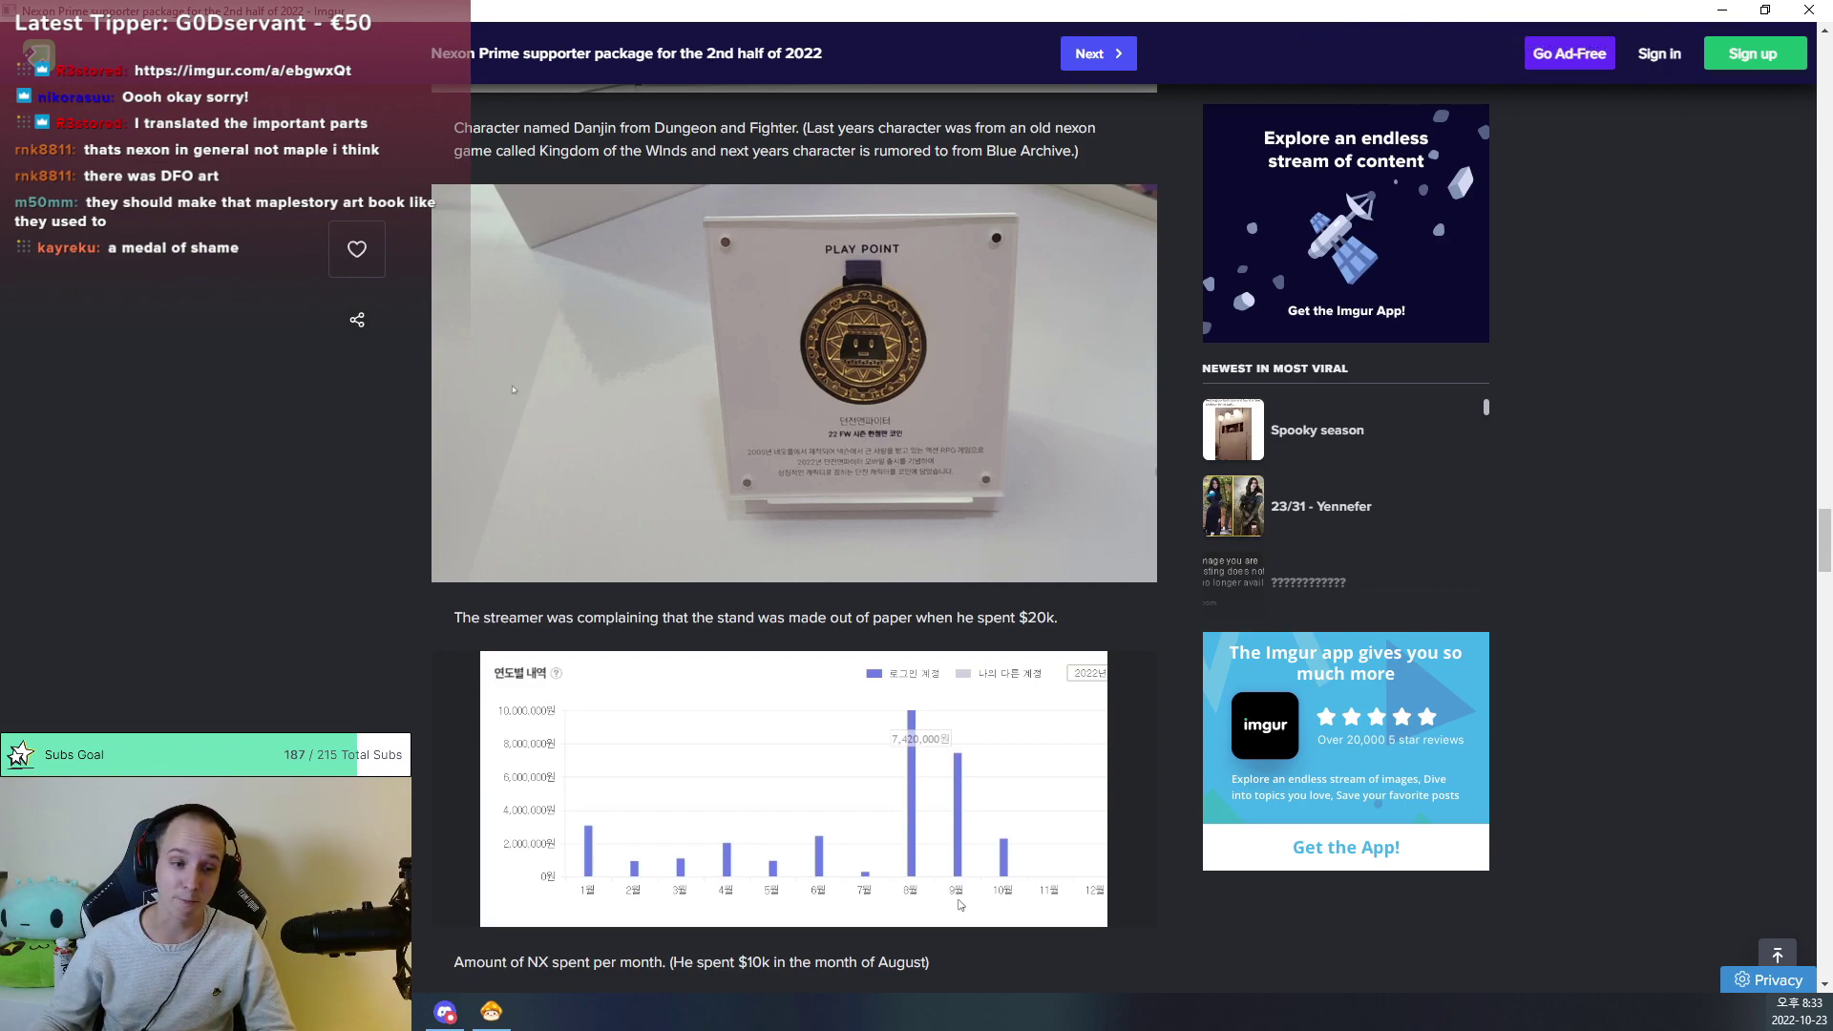
Back in MapleStory, walk right to the NPC and agree to enter the Door of the Future.
key(alt+Tab)
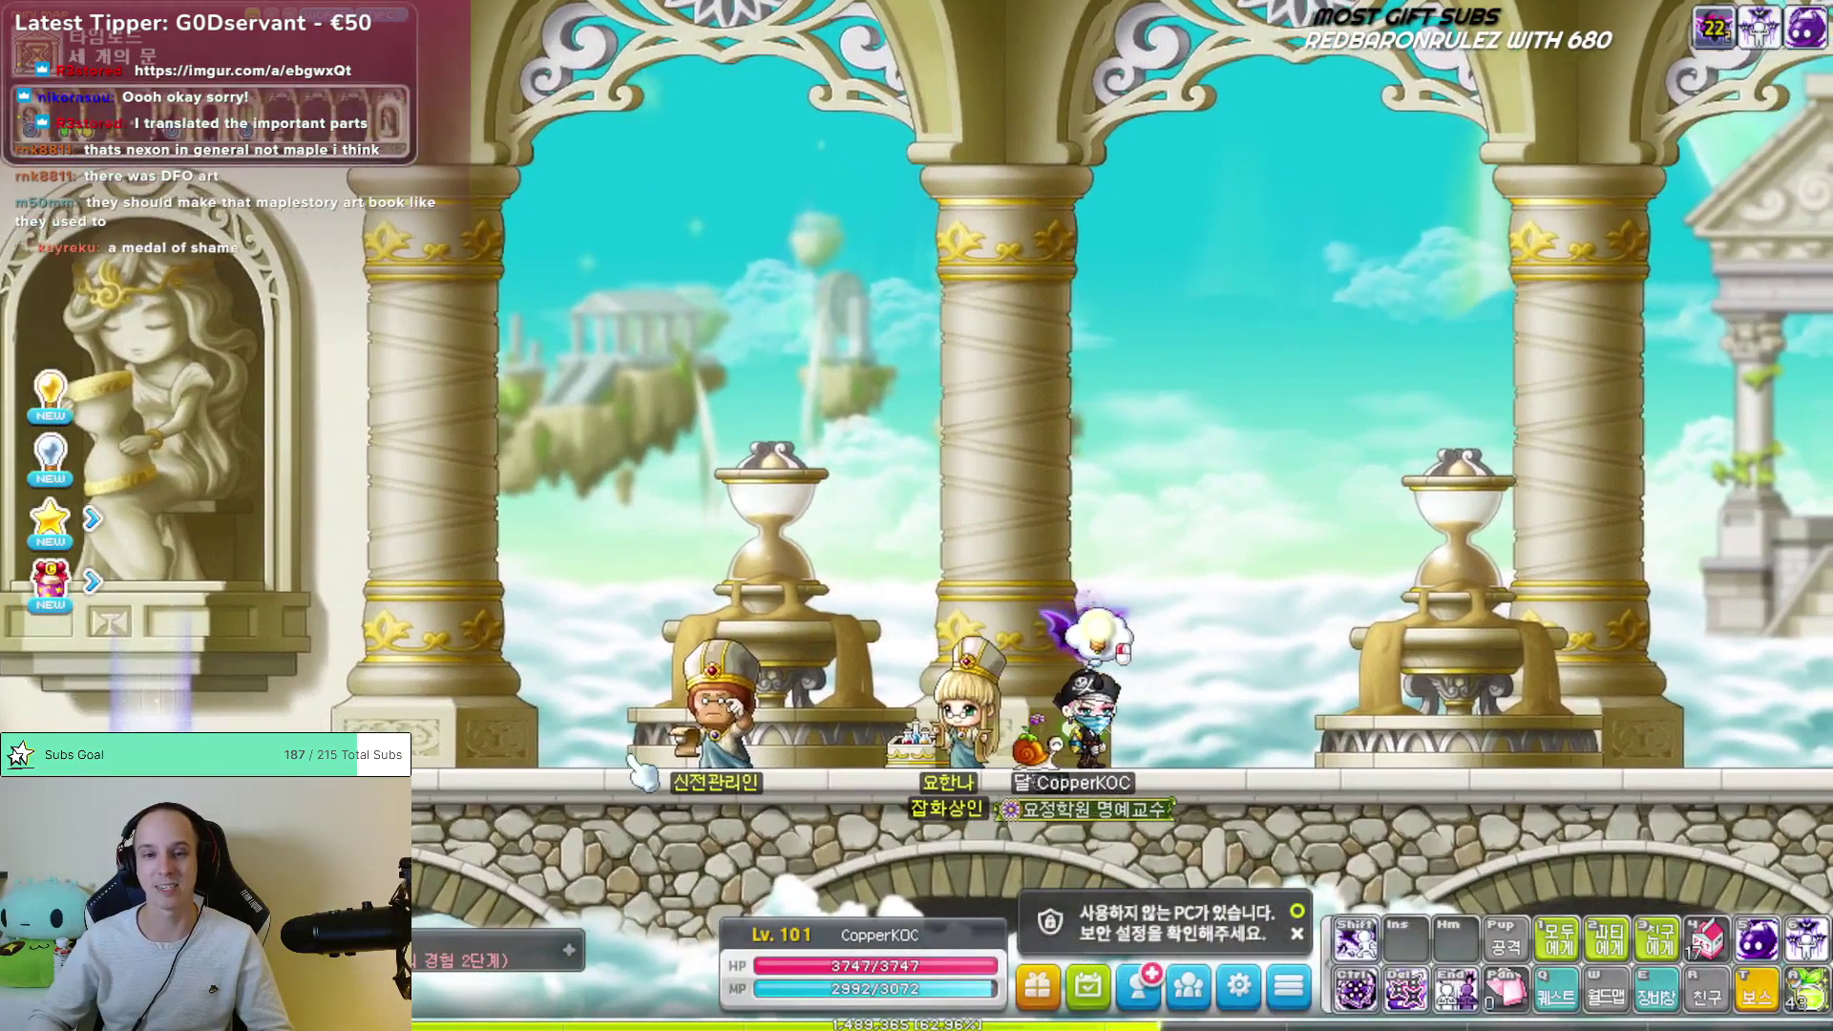
key(Right)
key(space)
key(Escape)
key(space)
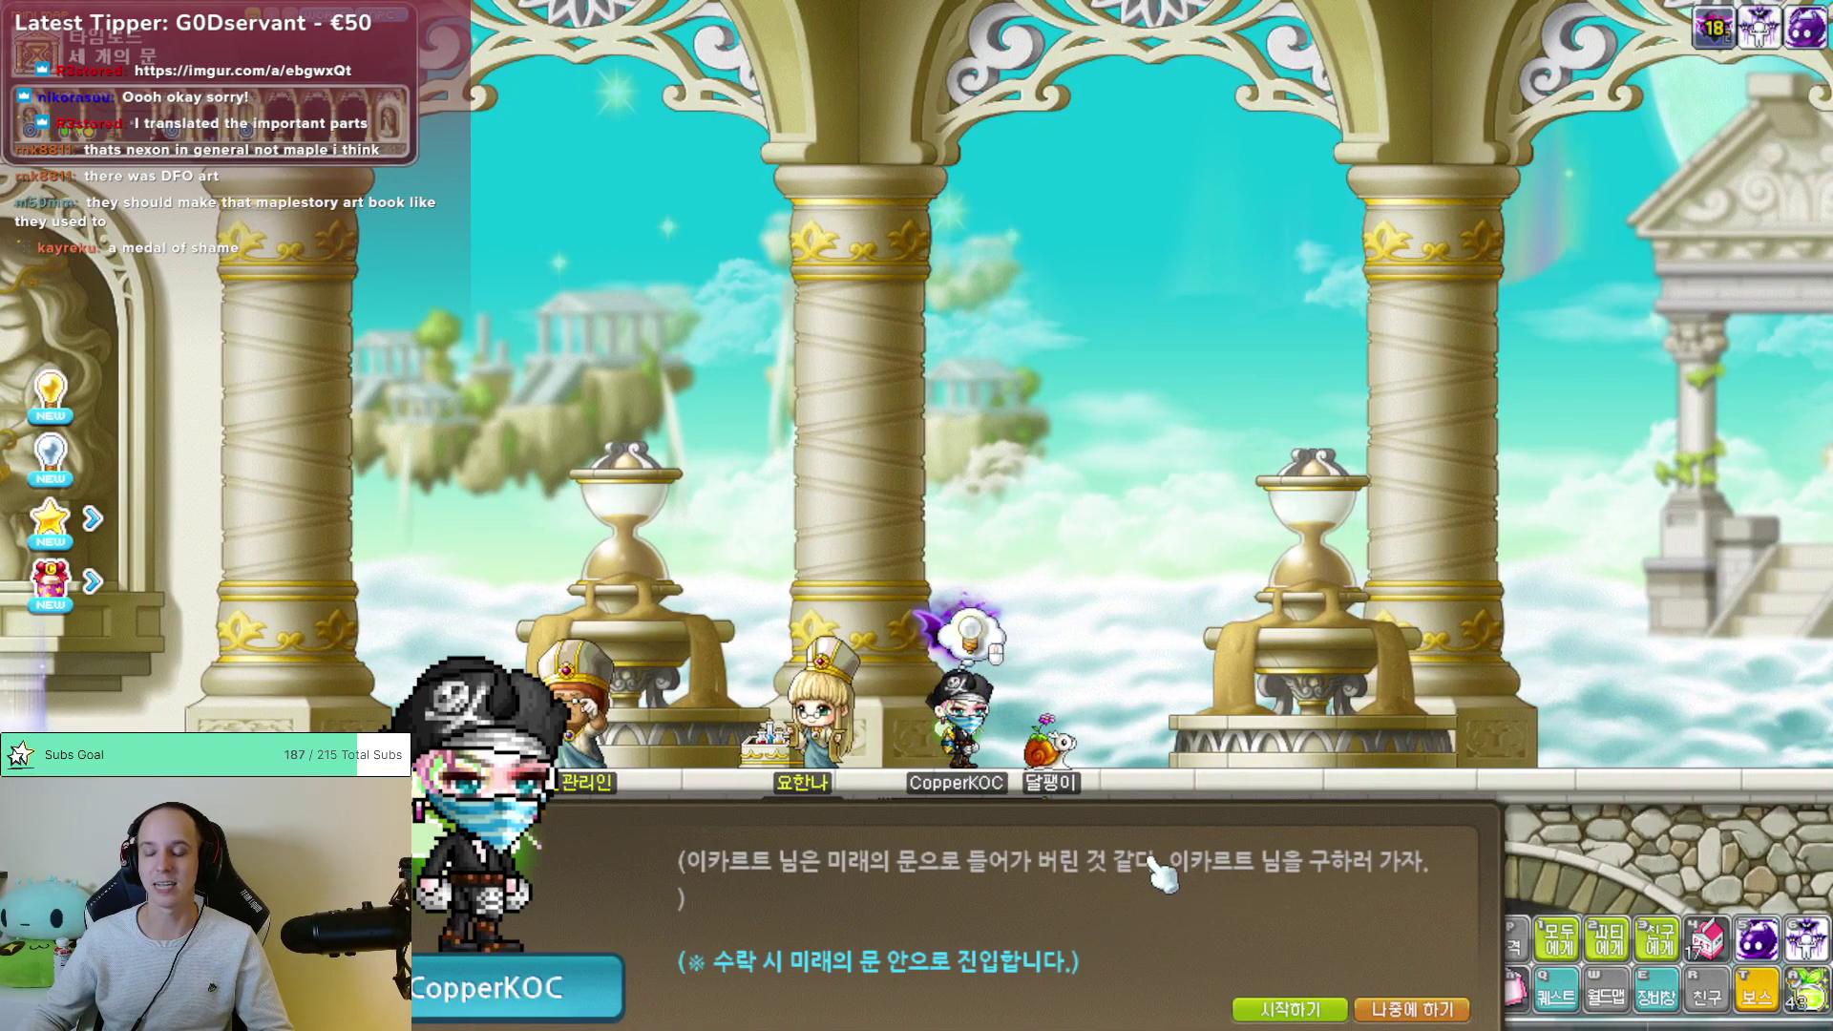
click(1413, 1009)
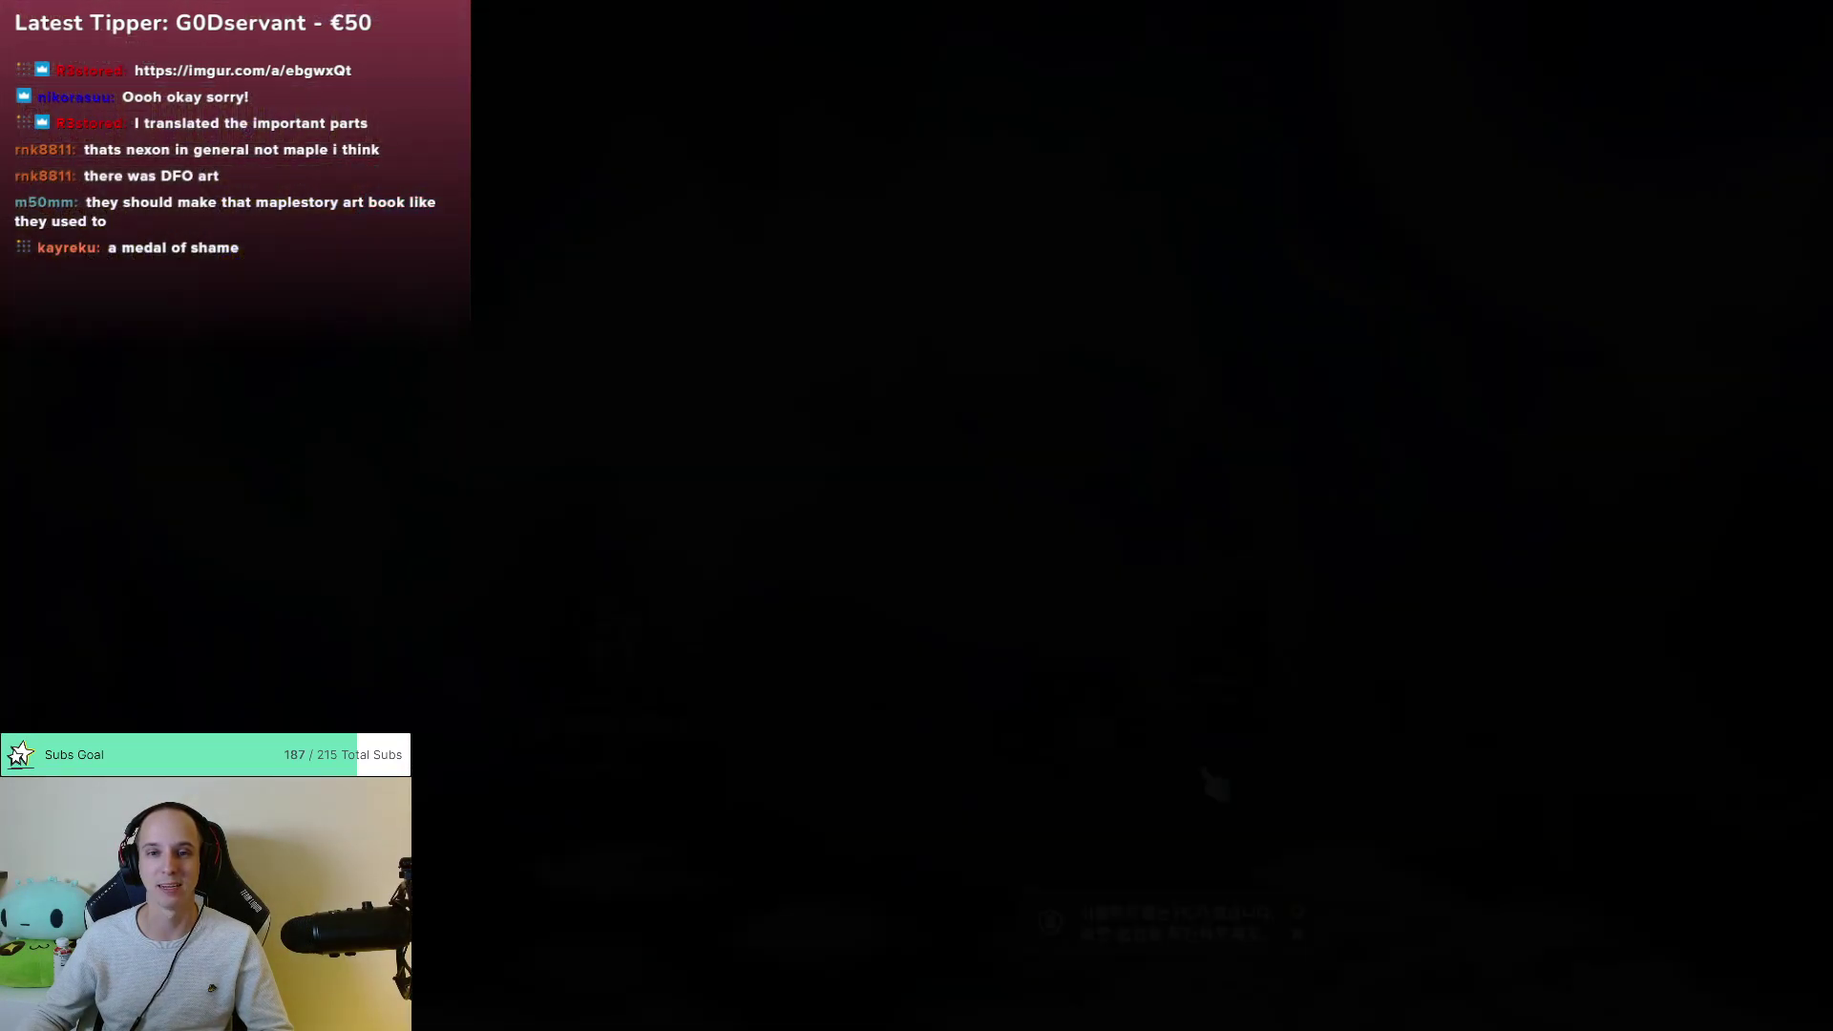